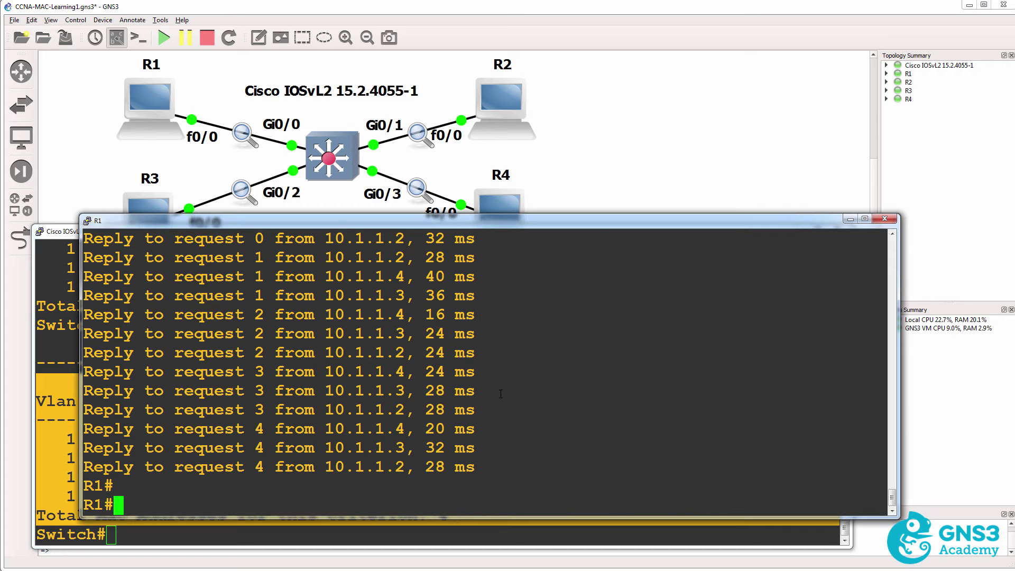
Step: Ping multicast 239.1.1.1 once from R1's console; it times out with no reply
{"action": "type", "text": "ping "}
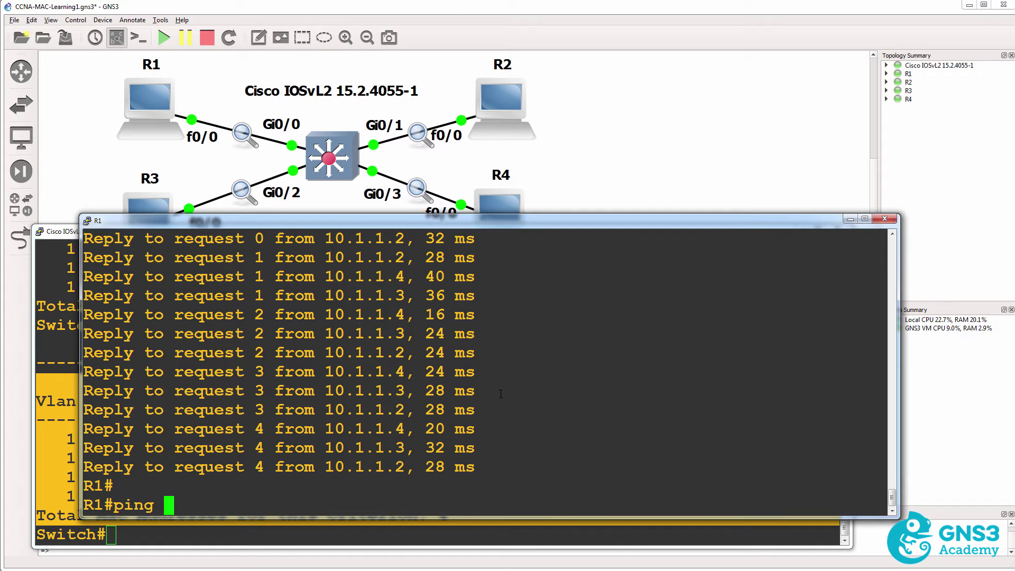
{"action": "type", "text": "239."}
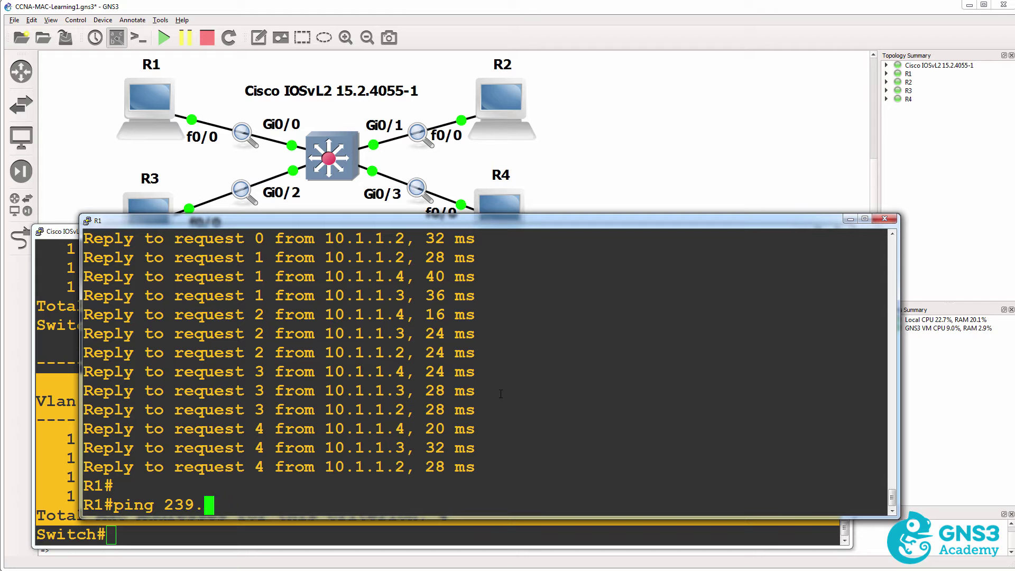
{"action": "type", "text": "1.1.1"}
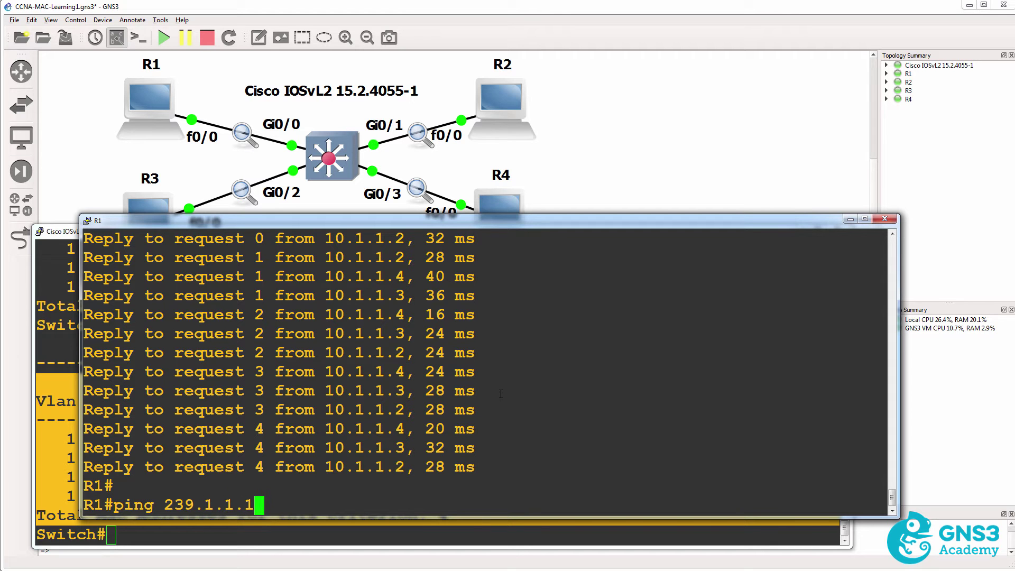
{"action": "key", "text": "Return"}
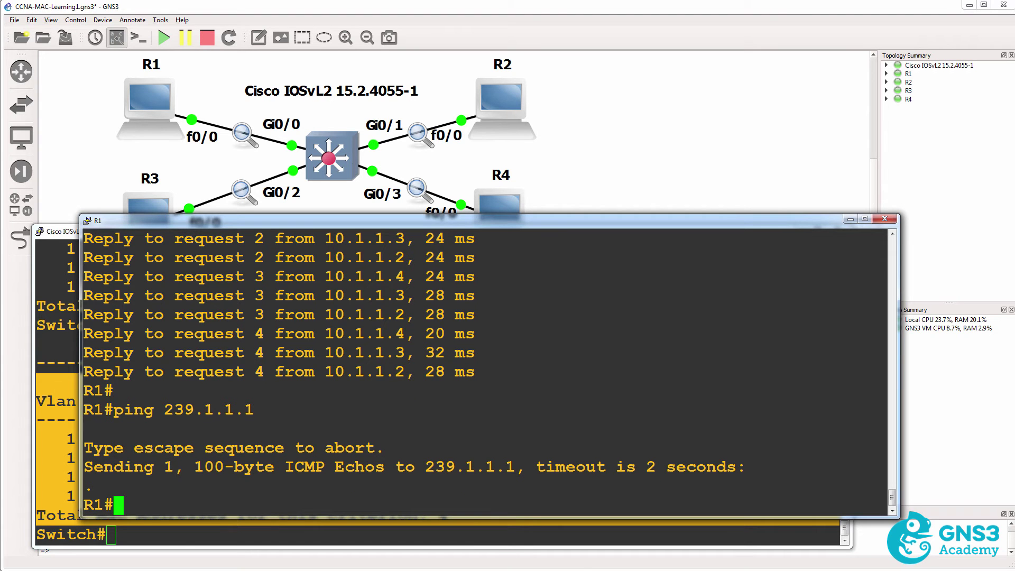
Step: In the R3 capture, select frame 593 and expand its Ethernet destination, 01:00:5e:01:01:01
{"action": "key", "text": "alt+Tab"}
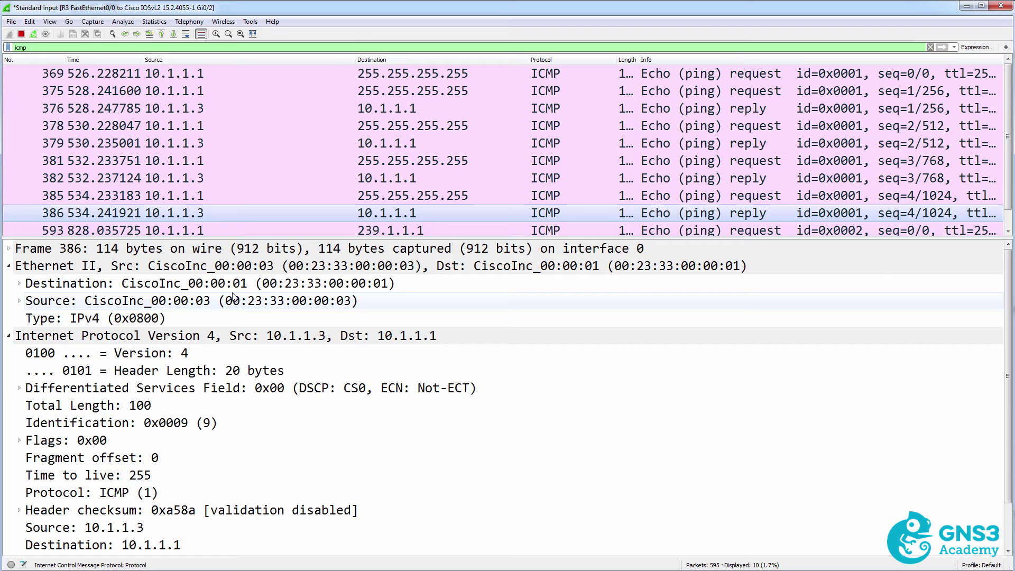
{"action": "scroll", "coordinate": [258, 186], "scroll_direction": "down", "scroll_amount": 1}
{"action": "left_click", "coordinate": [231, 213]}
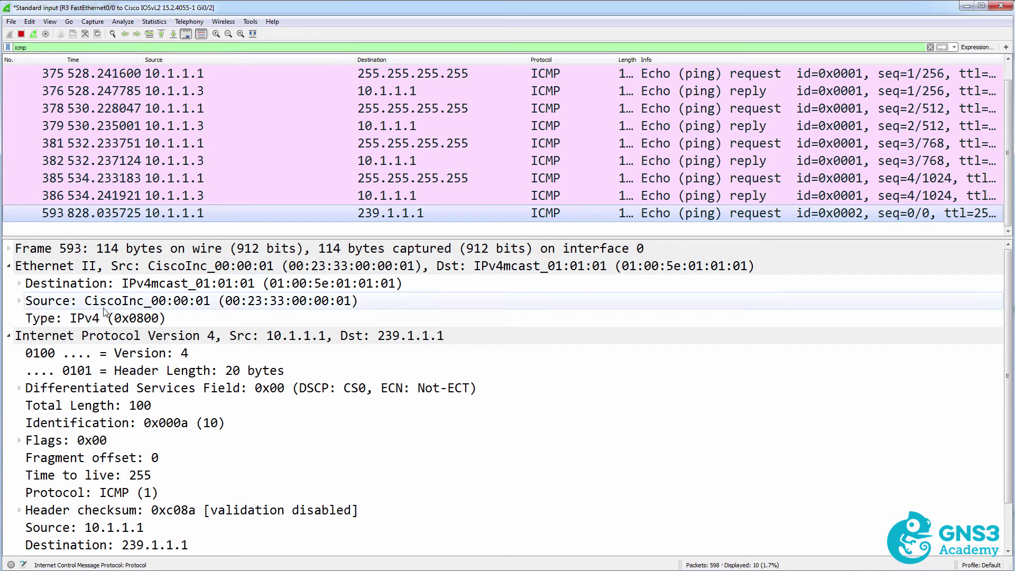
{"action": "key", "text": "ctrl+Left"}
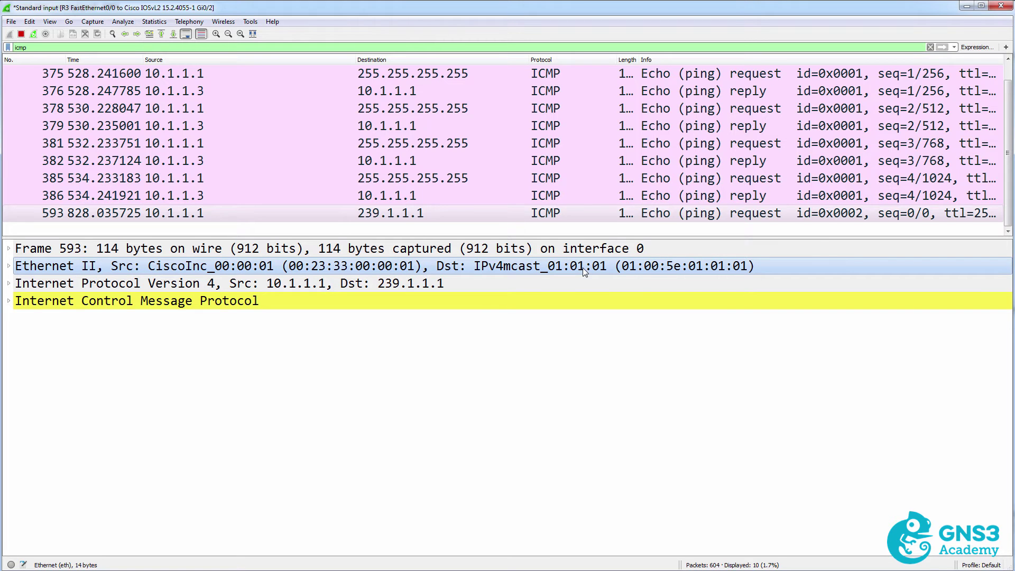
{"action": "left_click", "coordinate": [8, 266]}
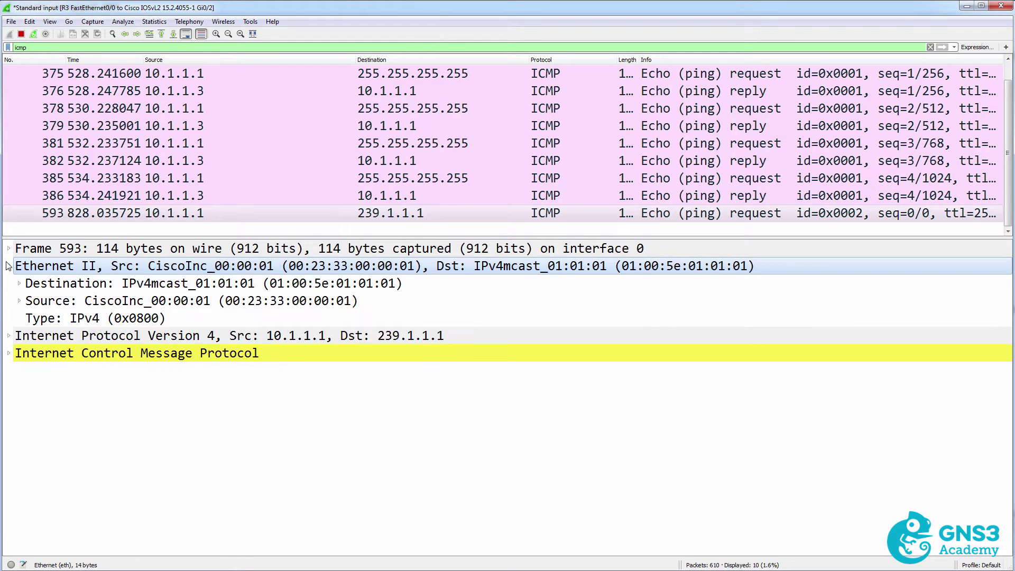
{"action": "left_click", "coordinate": [277, 290]}
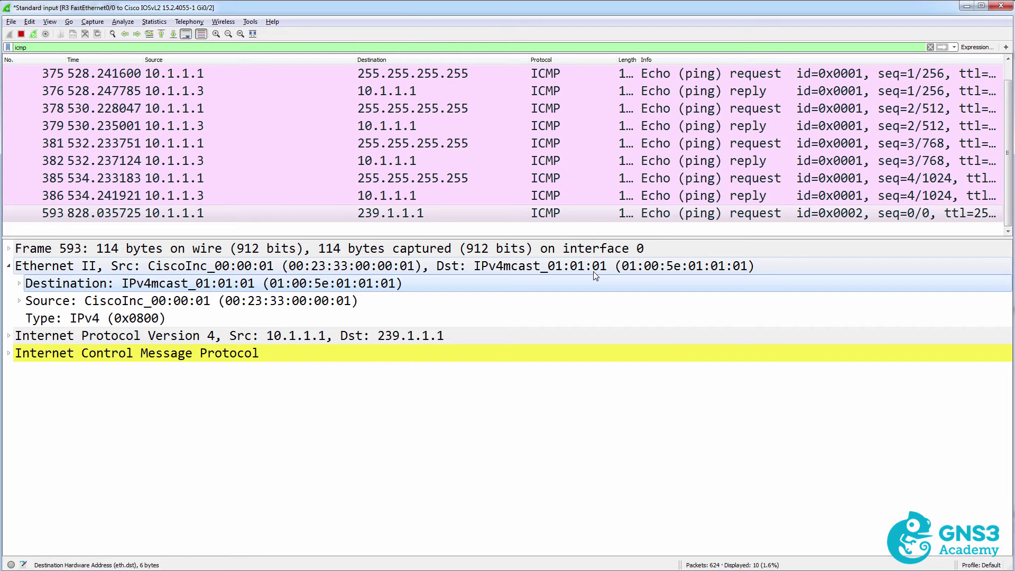
Step: Re-run R1's previous ping with the address edited to 239.1.2.3
{"action": "key", "text": "alt+Tab"}
{"action": "left_click_drag", "start_coordinate": [194, 410], "coordinate": [267, 409]}
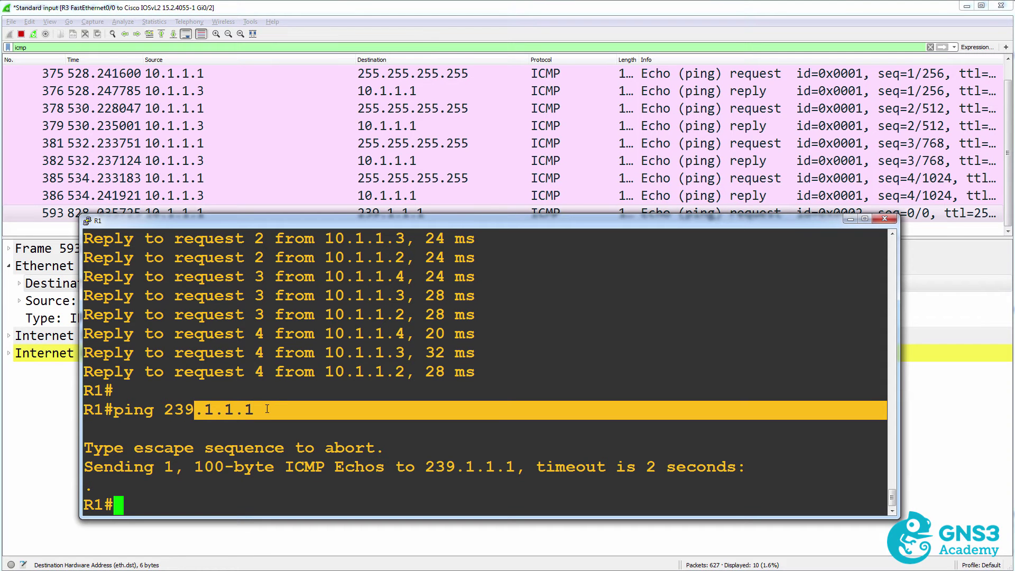
{"action": "left_click", "coordinate": [850, 218]}
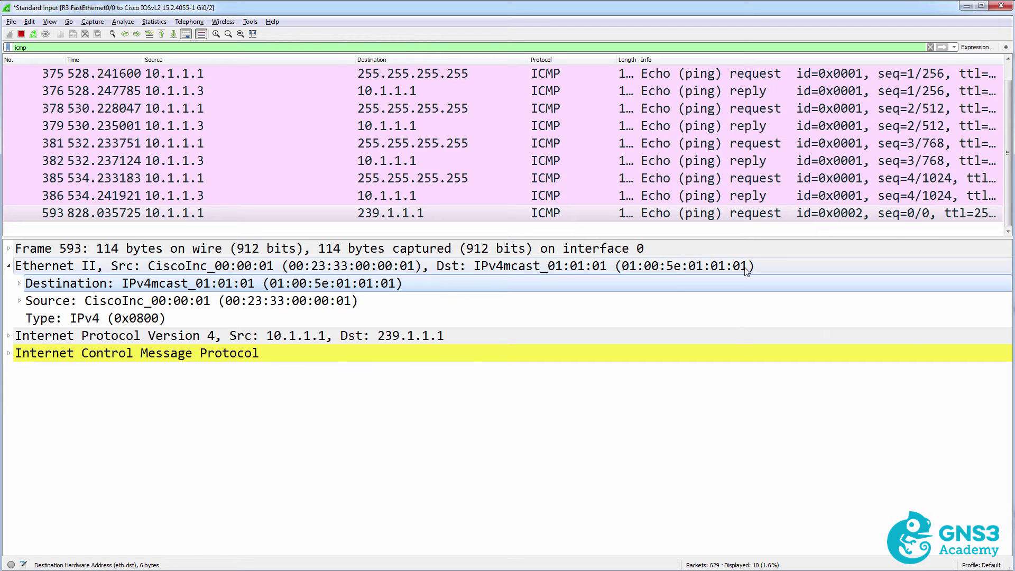
{"action": "key", "text": "alt+Tab"}
{"action": "key", "text": "Up"}
{"action": "key", "text": "BackSpace"}
{"action": "key", "text": "BackSpace"}
{"action": "key", "text": "BackSpace"}
{"action": "type", "text": "39.1.3"}
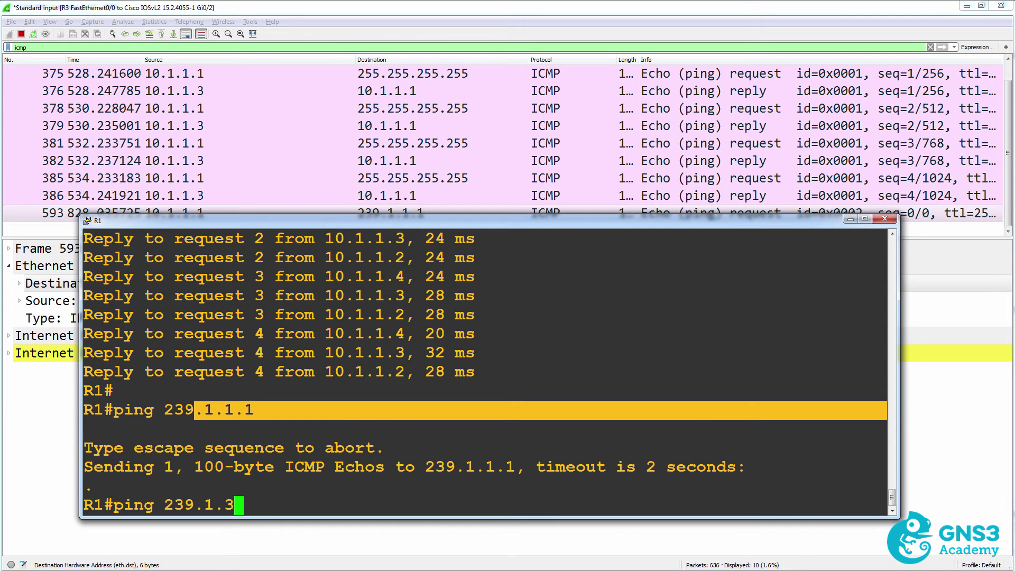
{"action": "key", "text": "BackSpace"}
{"action": "type", "text": "2.3"}
{"action": "key", "text": "Return"}
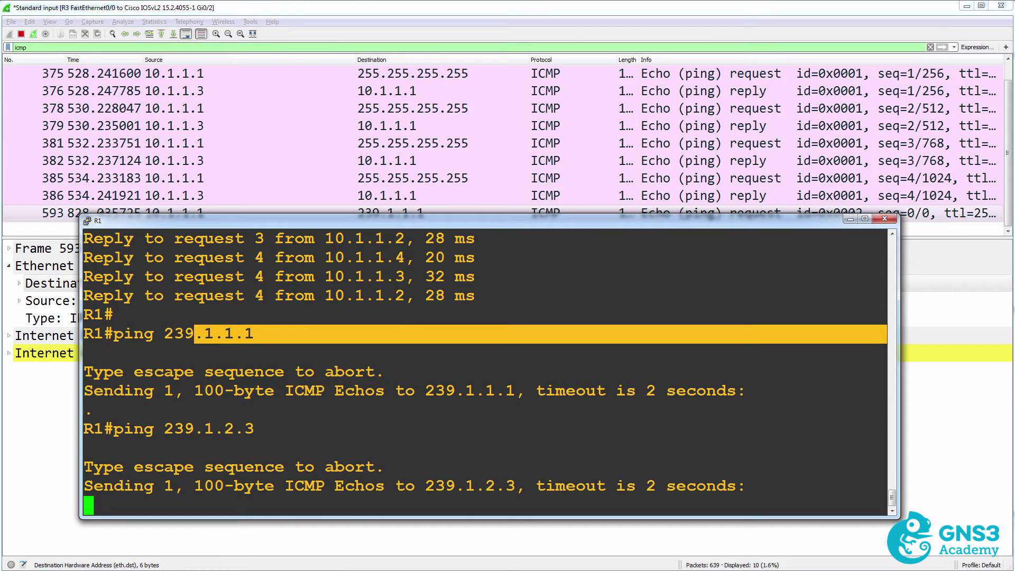
Step: Select frame 640 to 239.1.2.3, read destination IPv4mcast_01:02:03, and compare with frame 593
{"action": "left_click", "coordinate": [299, 9]}
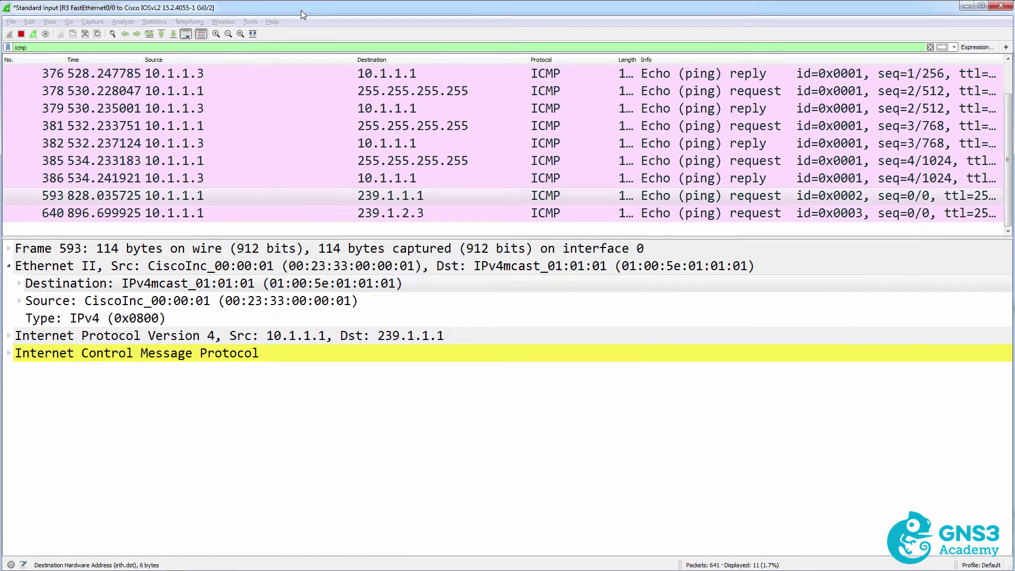
{"action": "left_click", "coordinate": [214, 218]}
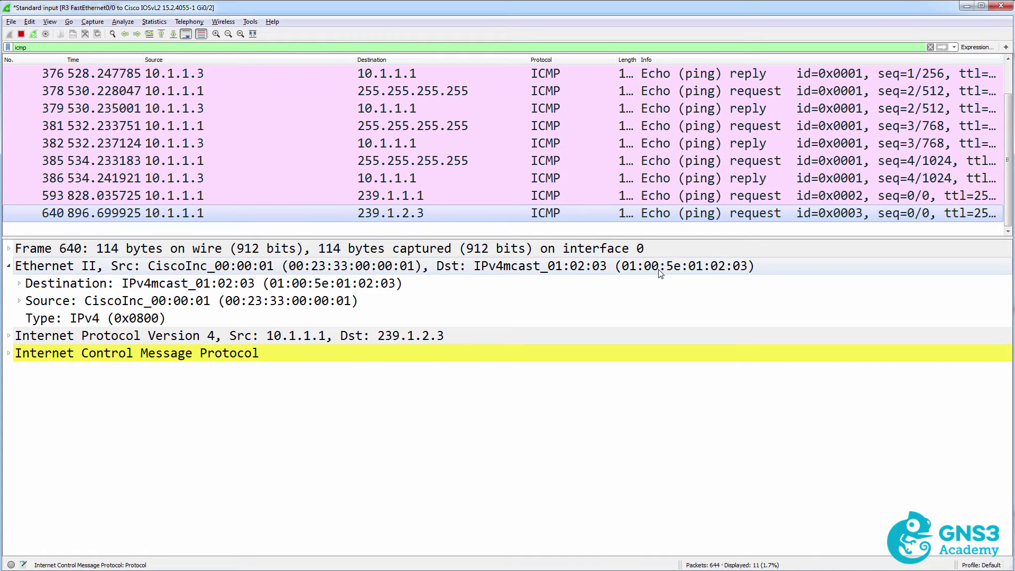
{"action": "left_click", "coordinate": [338, 283]}
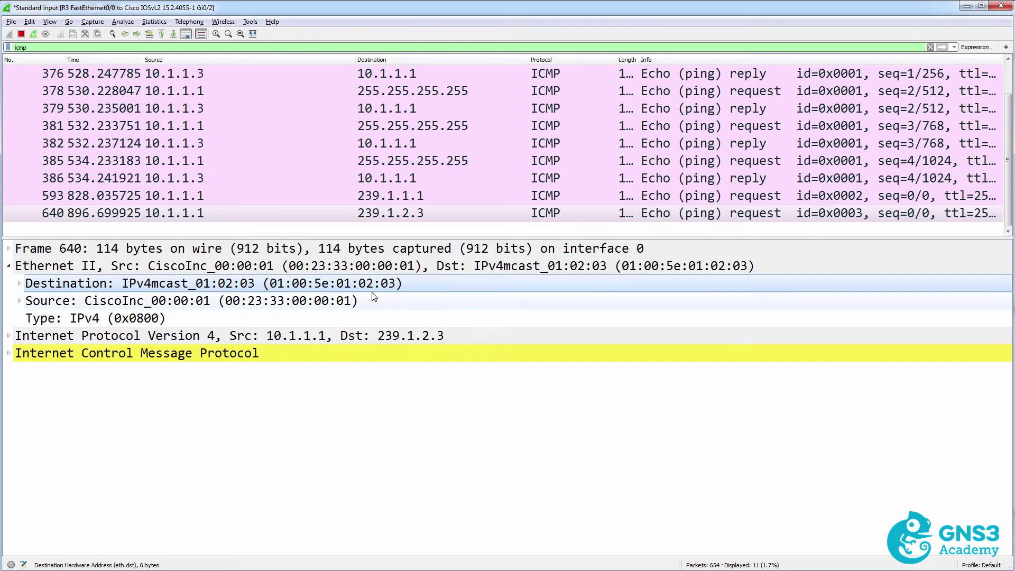
{"action": "left_click", "coordinate": [351, 199]}
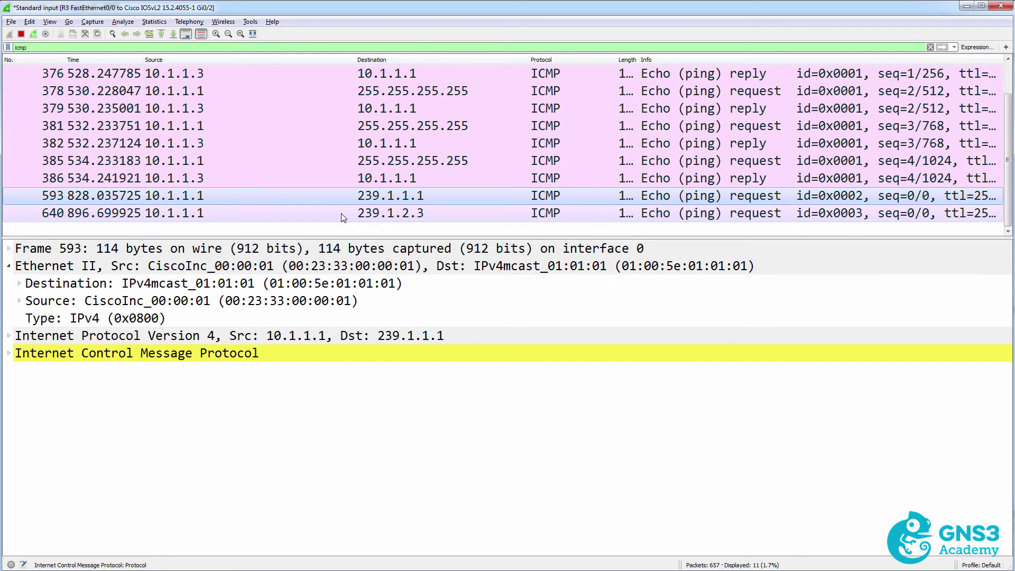
{"action": "left_click", "coordinate": [343, 214]}
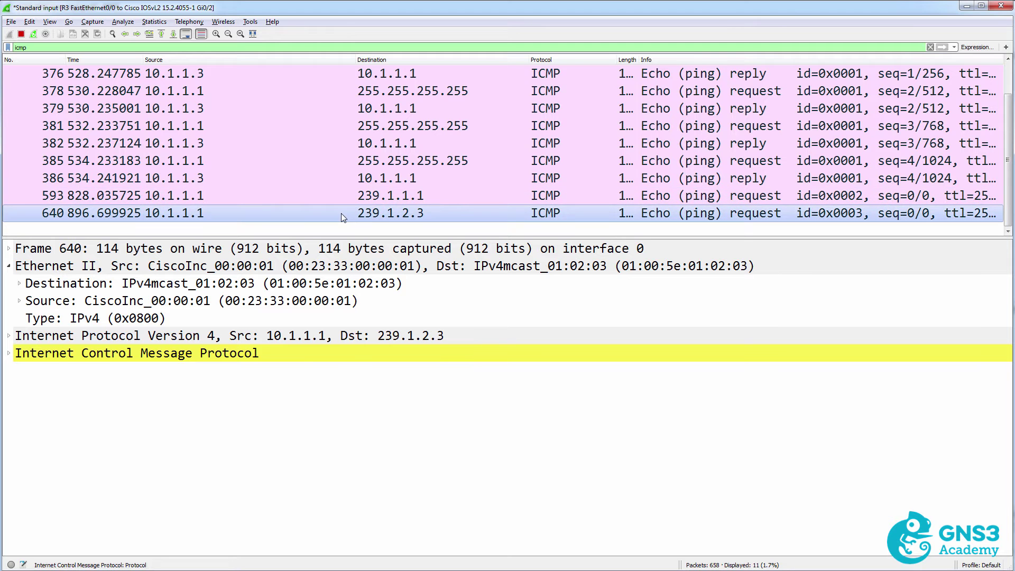
Step: Highlight the switch's four dynamic MAC entries, 0023.3300.0001–0004, on Gi0/0 through Gi0/3
{"action": "left_click", "coordinate": [966, 6]}
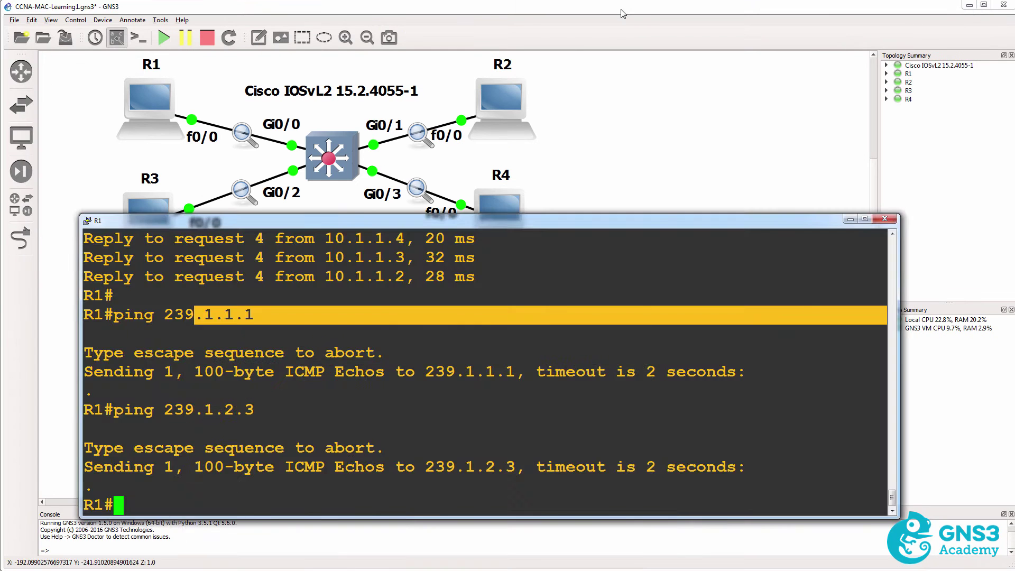
{"action": "left_click", "coordinate": [622, 14]}
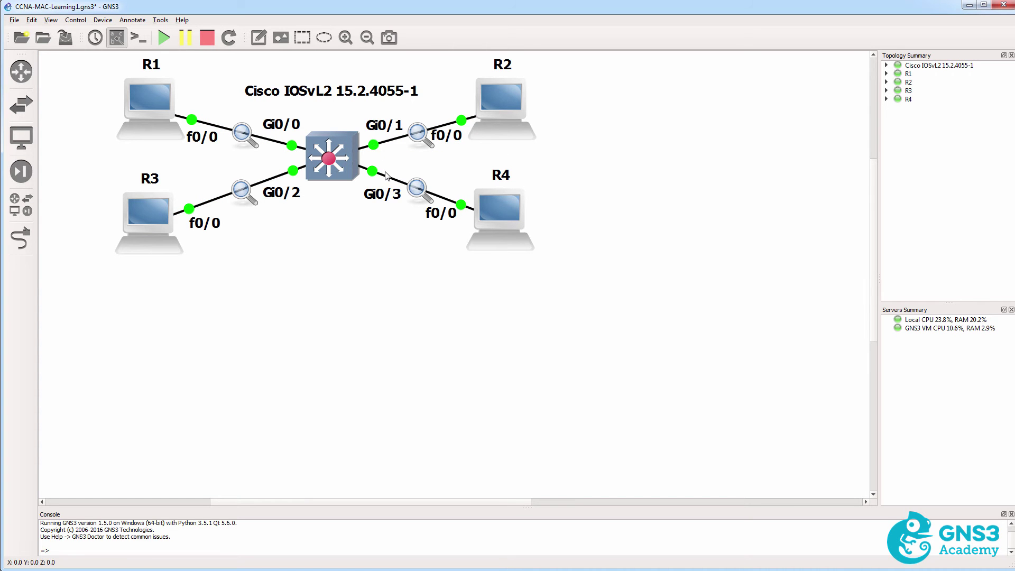
{"action": "key", "text": "alt+Tab"}
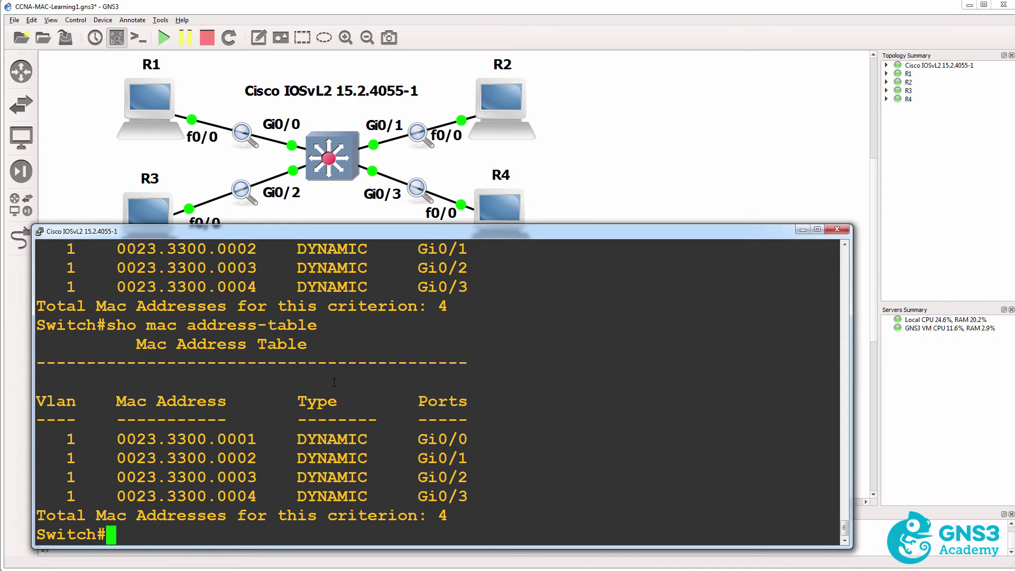
{"action": "type", "text": "sho mac address-table"}
{"action": "key", "text": "ctrl+u"}
{"action": "left_click_drag", "start_coordinate": [65, 325], "coordinate": [453, 535]}
{"action": "left_click_drag", "start_coordinate": [117, 439], "coordinate": [476, 494]}
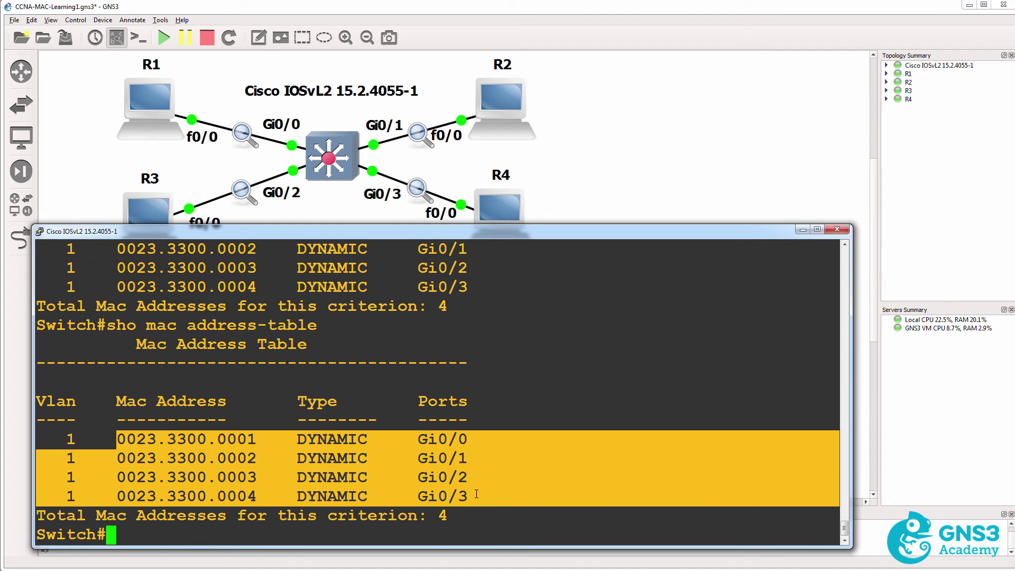
{"action": "left_click", "coordinate": [801, 229]}
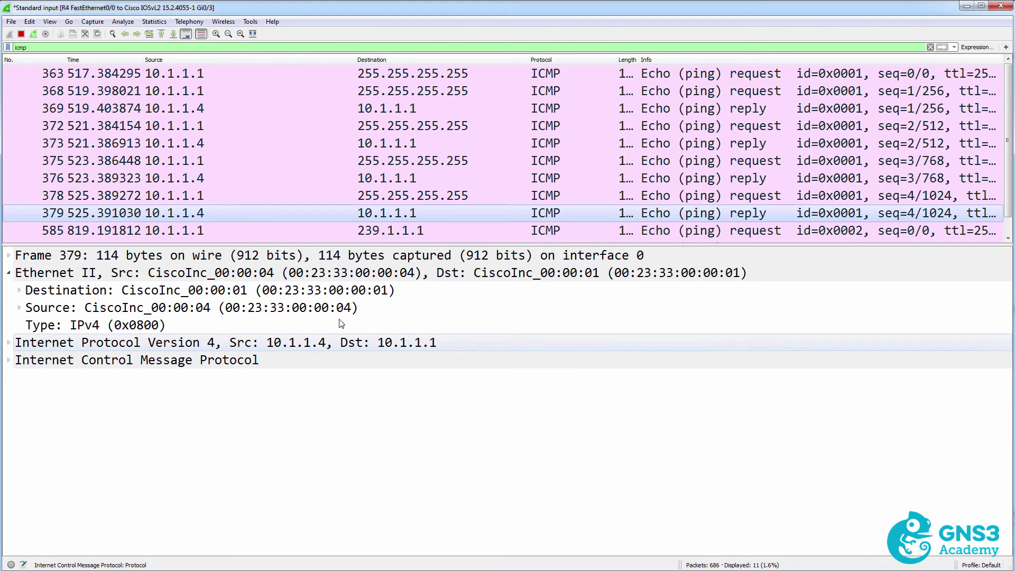
Step: Compare the 239.1.1.1 and 239.1.2.3 multicast pings in R4's capture
{"action": "left_click", "coordinate": [369, 230]}
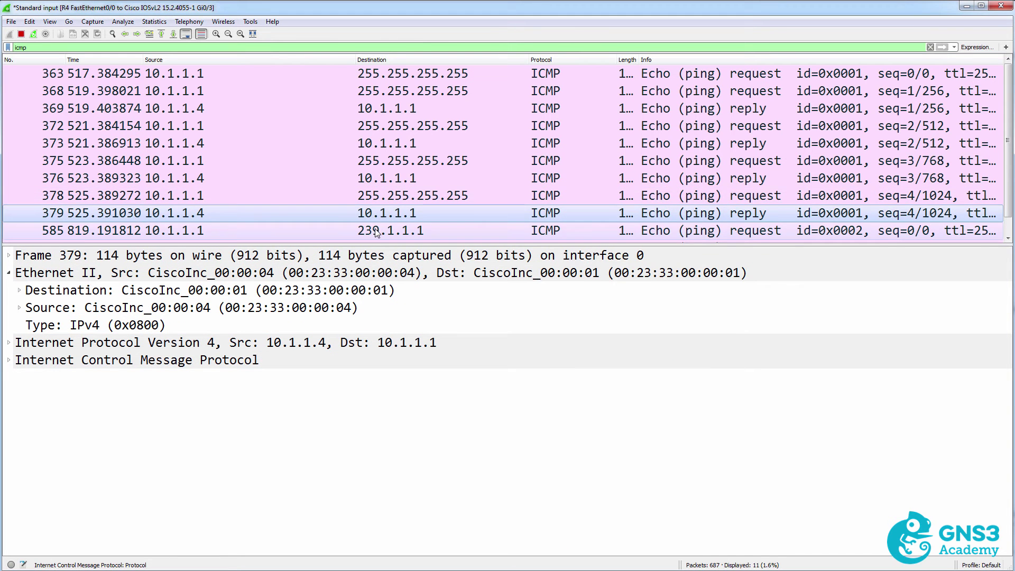
{"action": "left_click", "coordinate": [369, 228]}
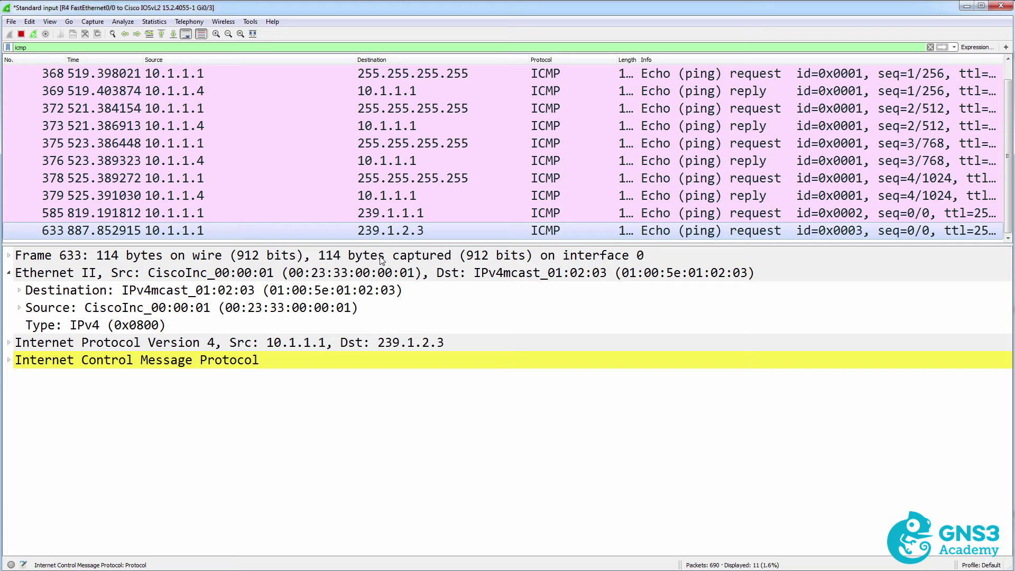
{"action": "key", "text": "Up"}
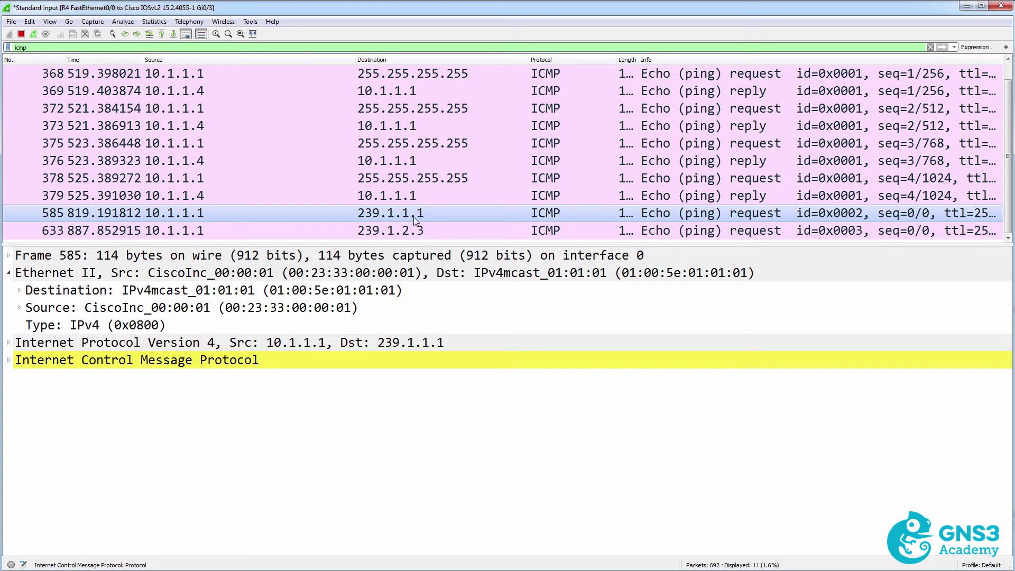
{"action": "left_click", "coordinate": [382, 235]}
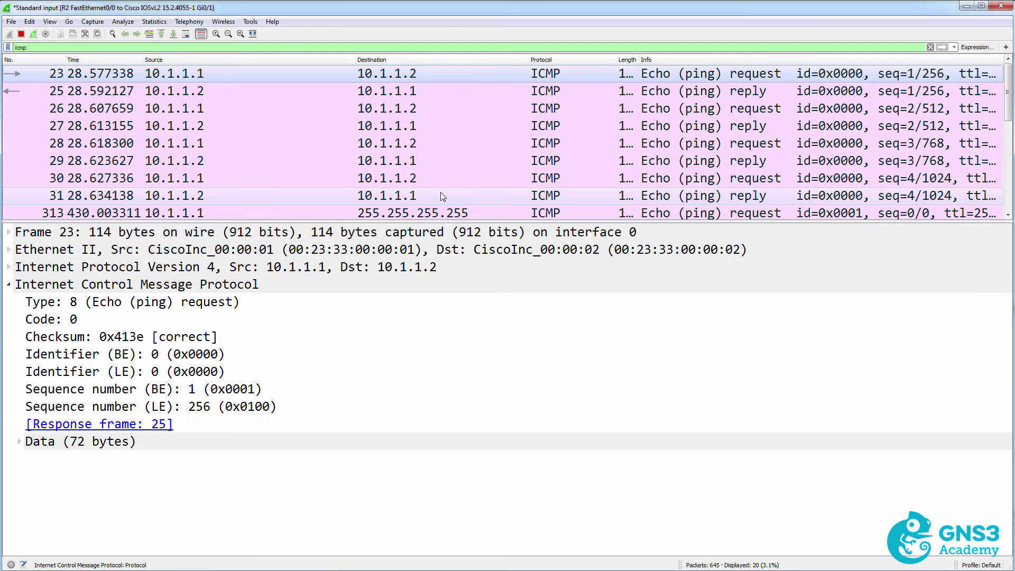
Step: In R2's capture, check frame 583's multicast destination MAC, then minimize the R2 and R4 windows
{"action": "scroll", "coordinate": [426, 198], "scroll_direction": "down", "scroll_amount": 3}
{"action": "left_click", "coordinate": [402, 178]}
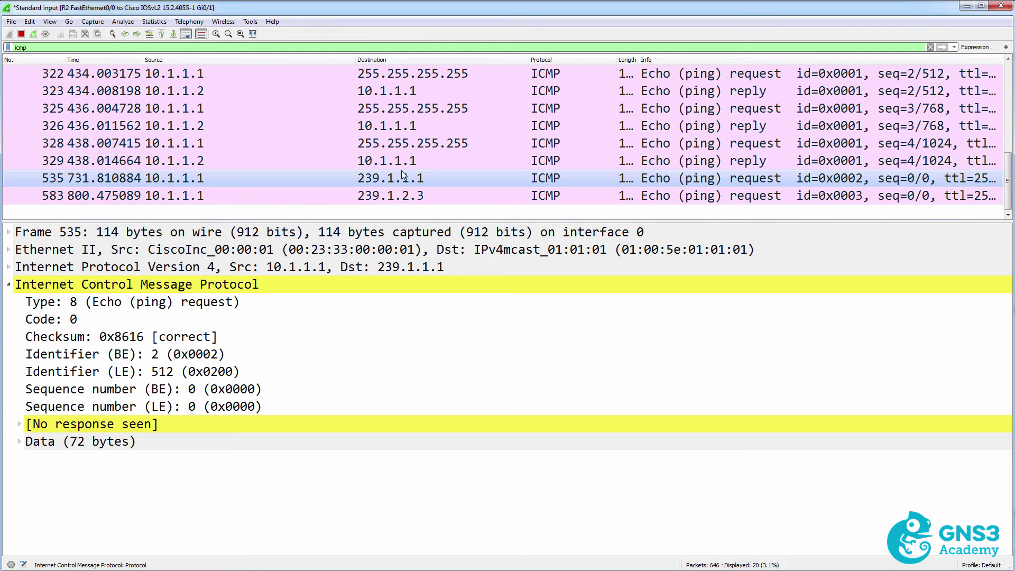
{"action": "left_click", "coordinate": [393, 196]}
{"action": "left_click_drag", "start_coordinate": [393, 221], "coordinate": [394, 162]}
{"action": "left_click", "coordinate": [391, 127]}
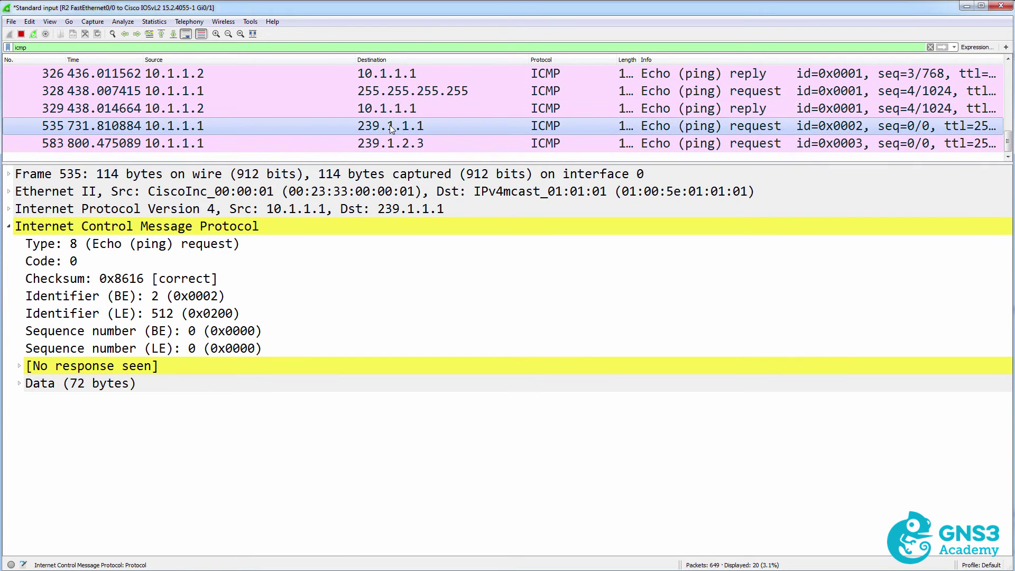
{"action": "left_click", "coordinate": [398, 143]}
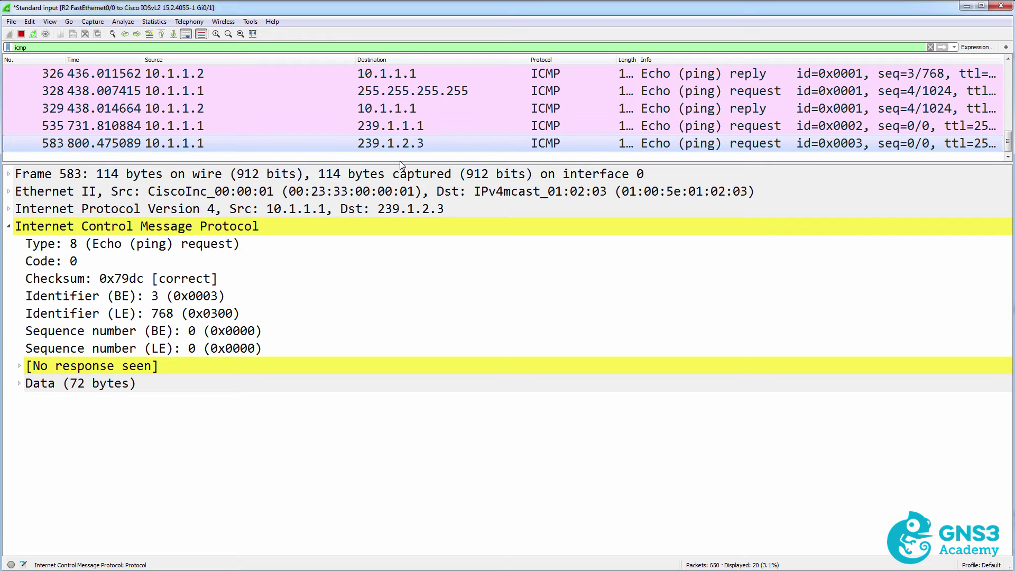
{"action": "left_click", "coordinate": [631, 197]}
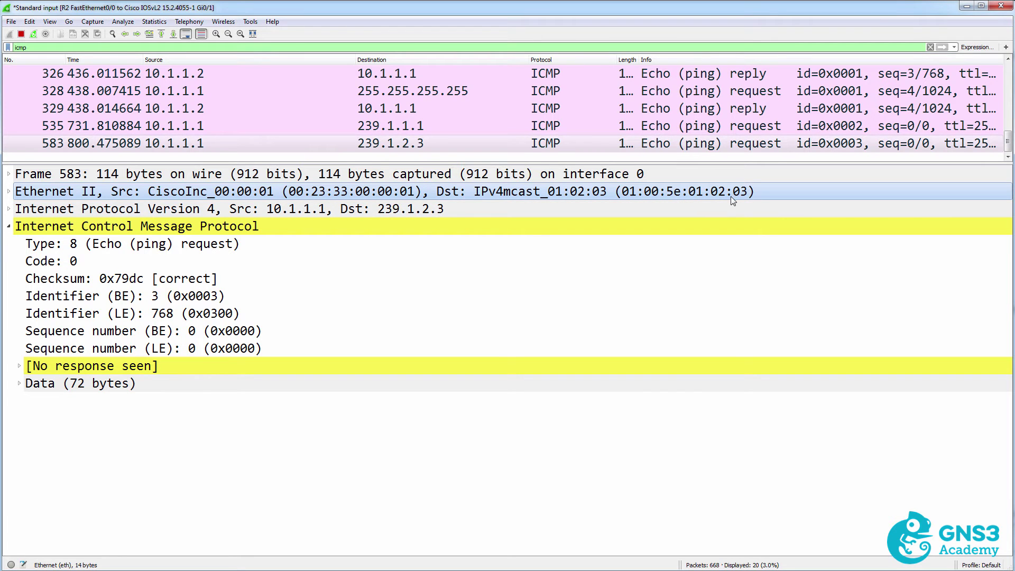
{"action": "left_click", "coordinate": [385, 140]}
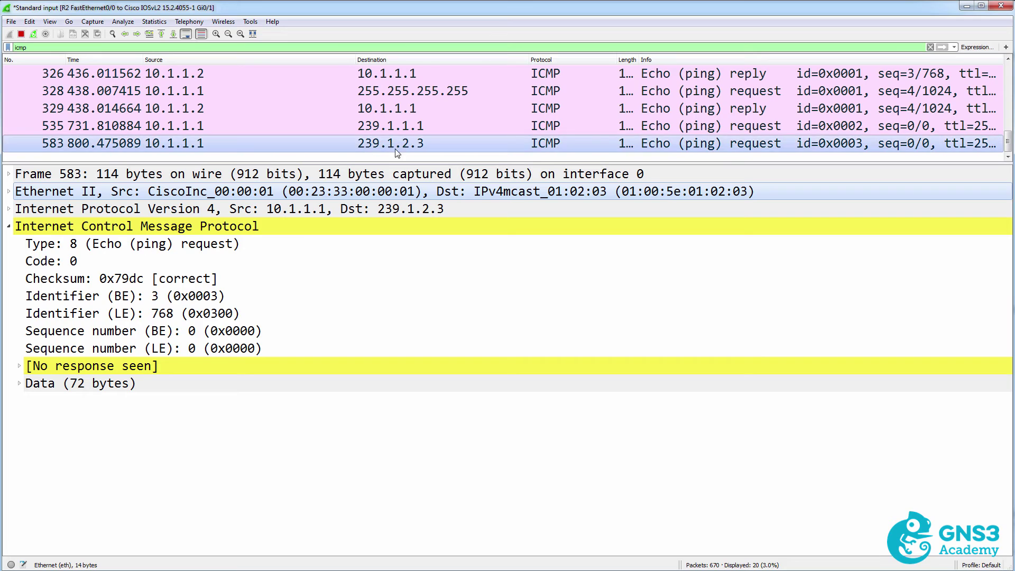
{"action": "left_click", "coordinate": [966, 6]}
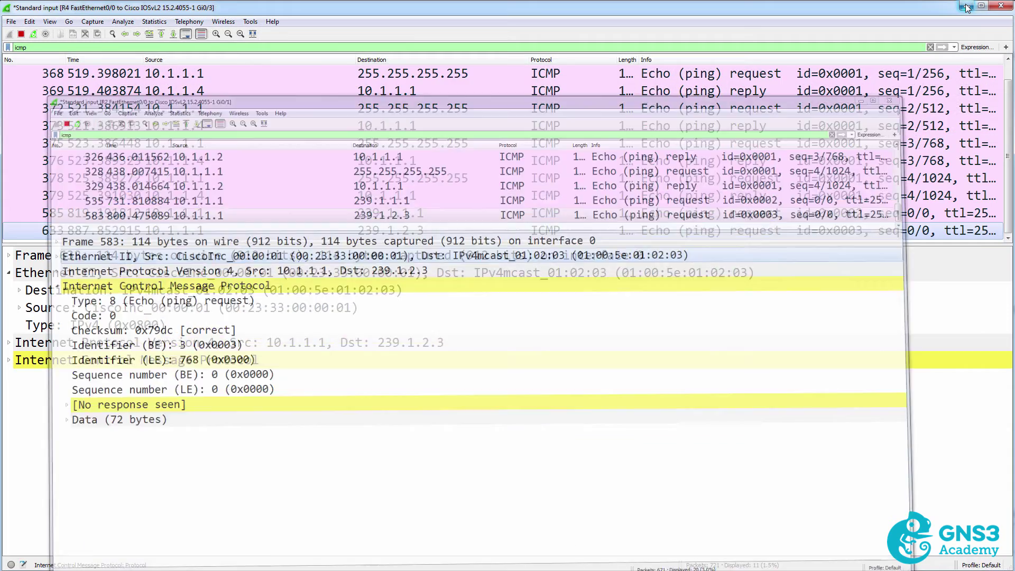
{"action": "left_click", "coordinate": [967, 7]}
{"action": "left_click", "coordinate": [966, 6]}
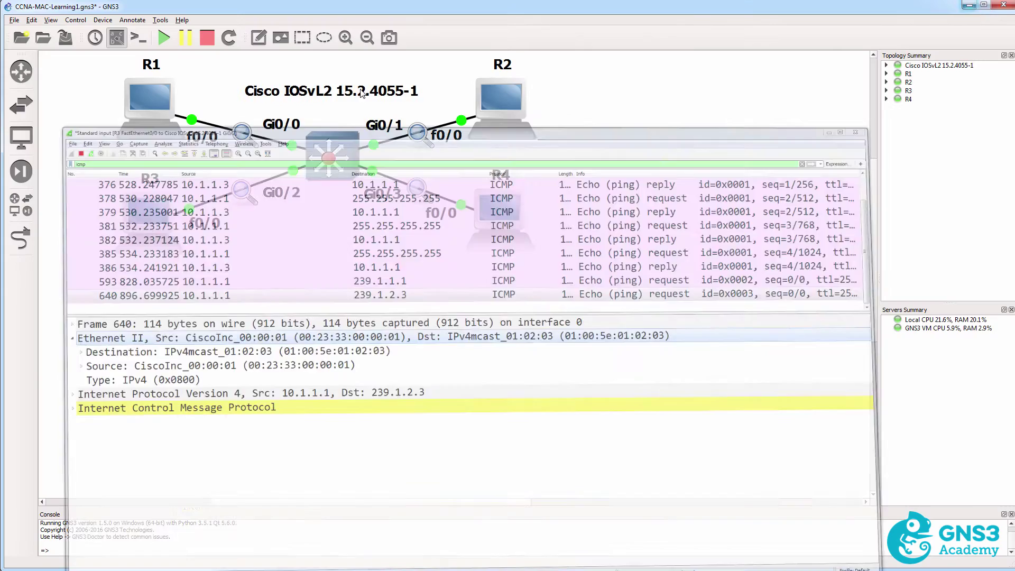
{"action": "mouse_move", "coordinate": [145, 116]}
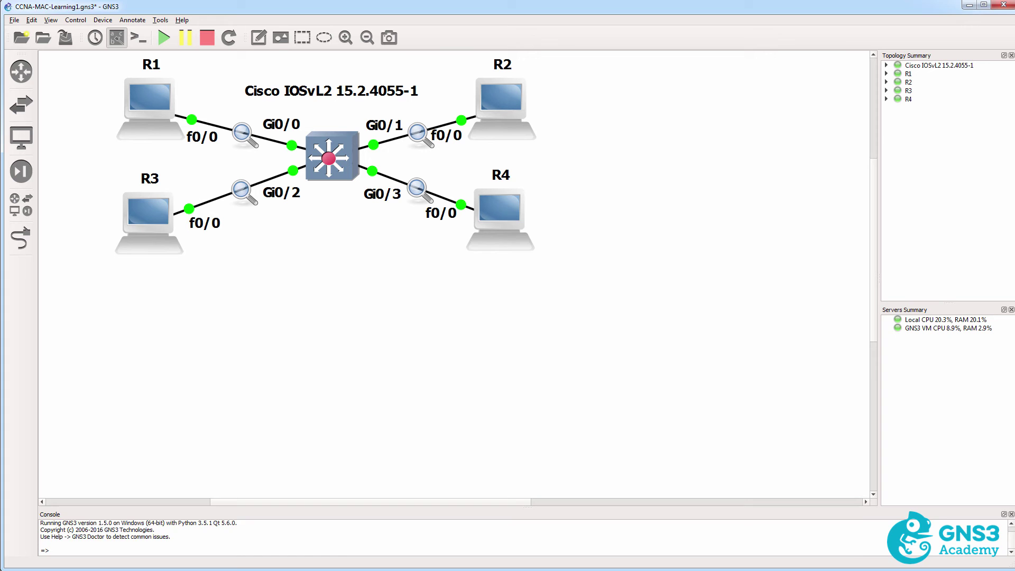
Step: Run 'clear mac address-table dynamic' on the switch and confirm the table is empty
{"action": "key", "text": "alt+Tab"}
{"action": "type", "text": "clear "}
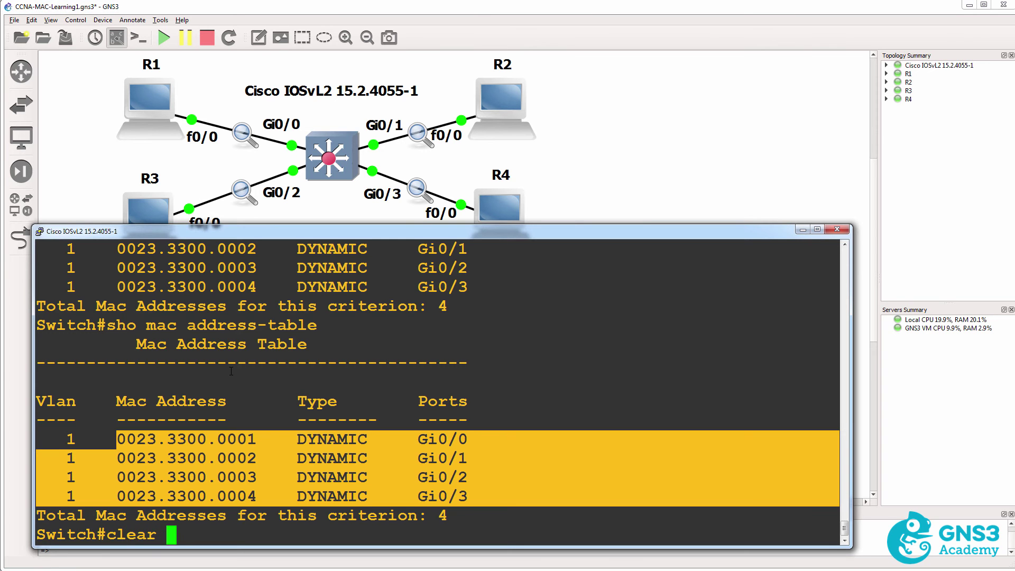
{"action": "type", "text": "mac ad"}
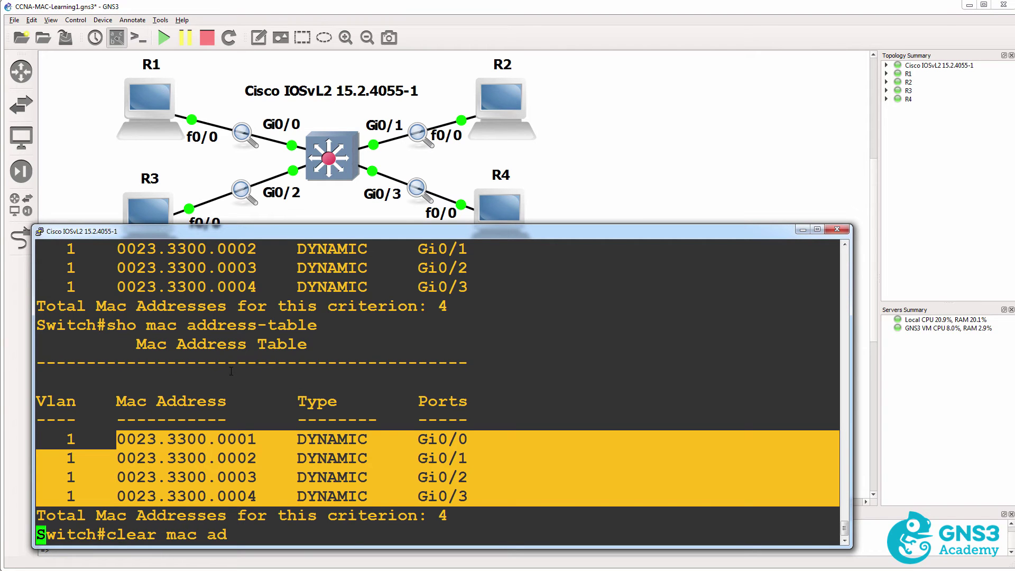
{"action": "key", "text": "Tab"}
{"action": "type", "text": "?"}
{"action": "type", "text": "dy"}
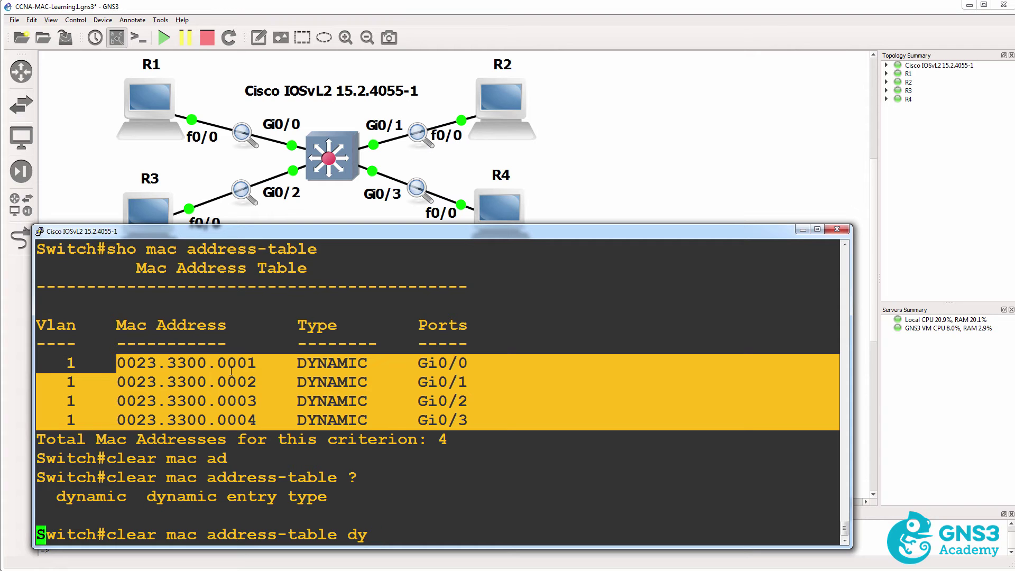
{"action": "key", "text": "Tab"}
{"action": "type", "text": "?"}
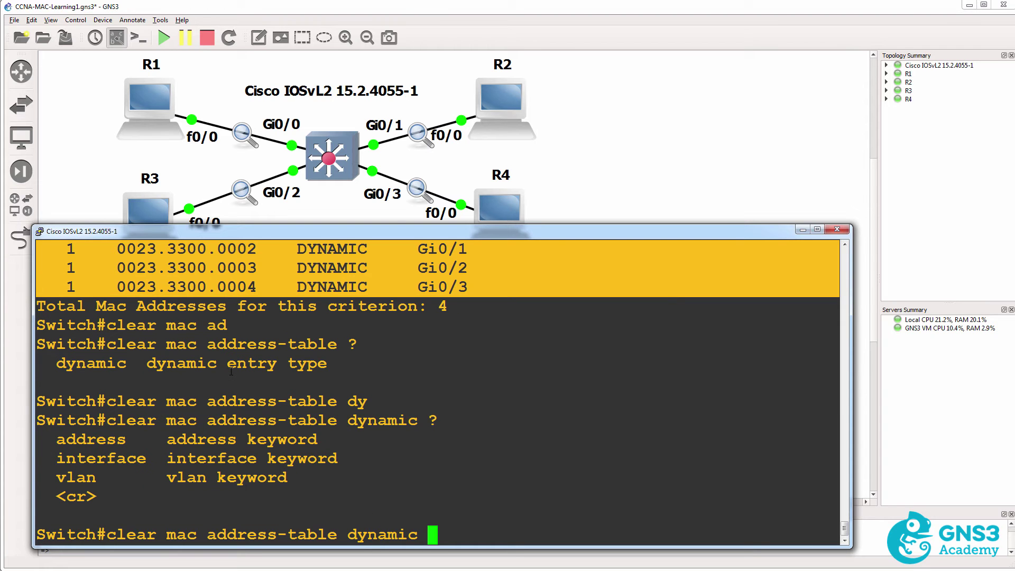
{"action": "key", "text": "Return"}
{"action": "type", "text": "c"}
{"action": "key", "text": "Up"}
{"action": "key", "text": "Up"}
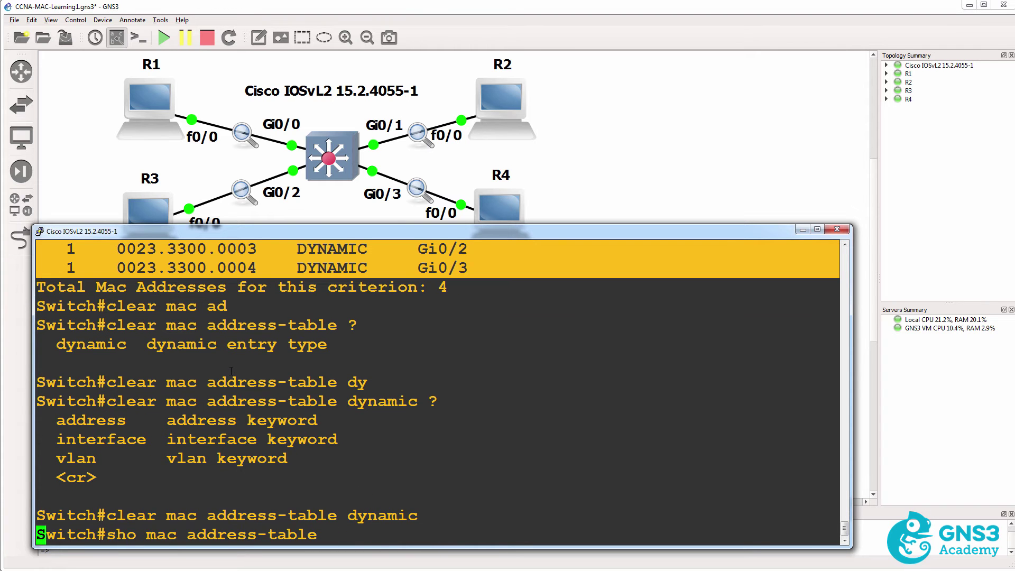
{"action": "key", "text": "Return"}
{"action": "key", "text": "Up"}
{"action": "key", "text": "Return"}
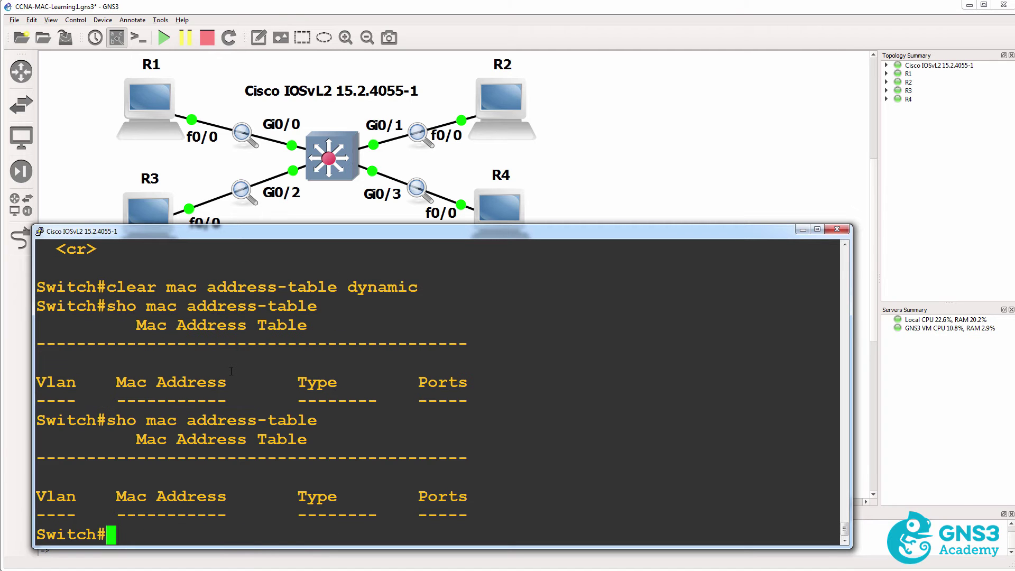
Step: Re-run R1's ping to 10.1.1.2, which succeeds 5/5
{"action": "key", "text": "alt+Tab"}
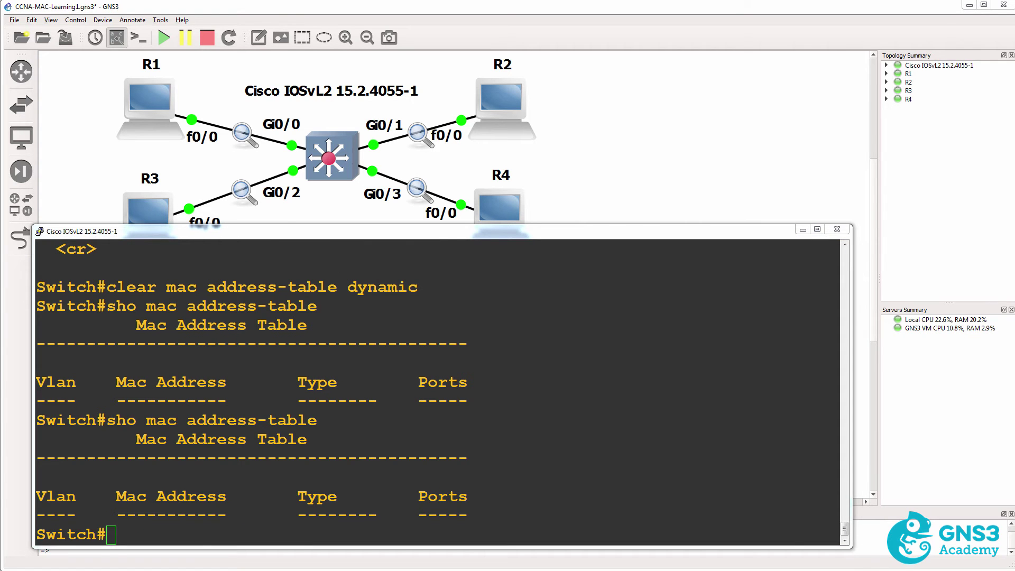
{"action": "key", "text": "Up"}
{"action": "key", "text": "Up"}
{"action": "key", "text": "Up"}
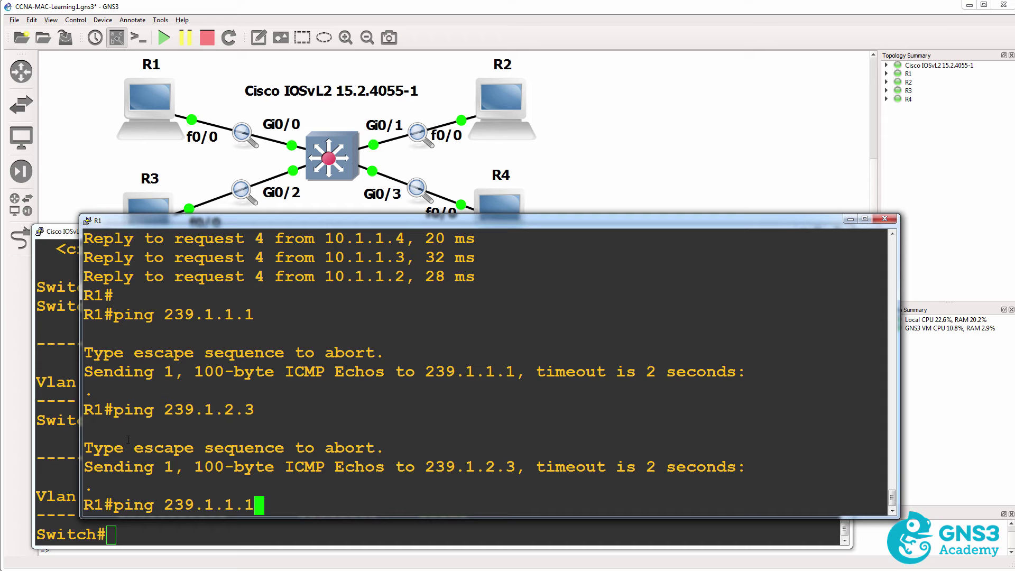
{"action": "key", "text": "Up"}
{"action": "key", "text": "Return"}
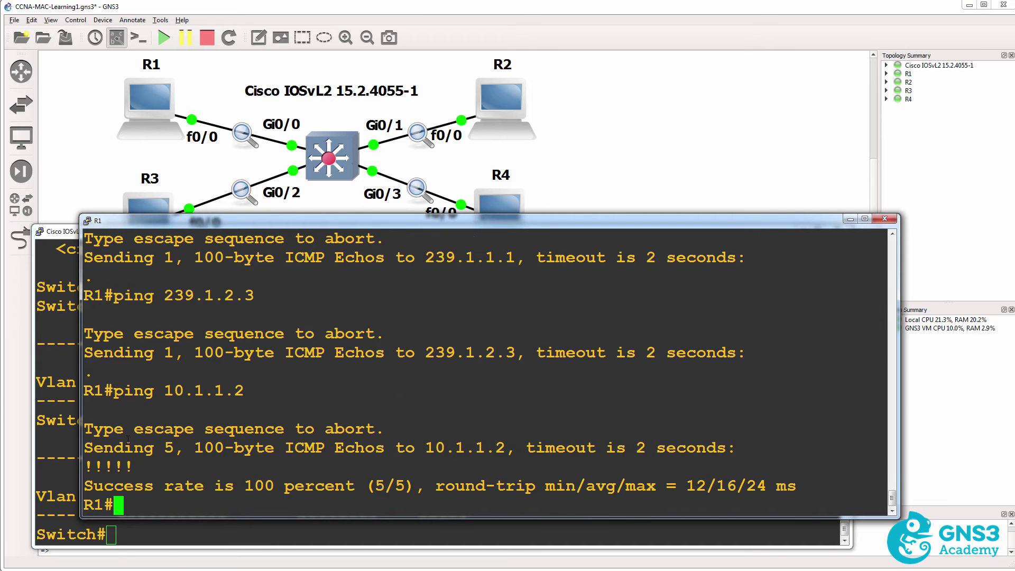
Step: Show the switch's relearned MAC table, then clear its dynamic entries again
{"action": "key", "text": "alt+Tab"}
{"action": "key", "text": "Up"}
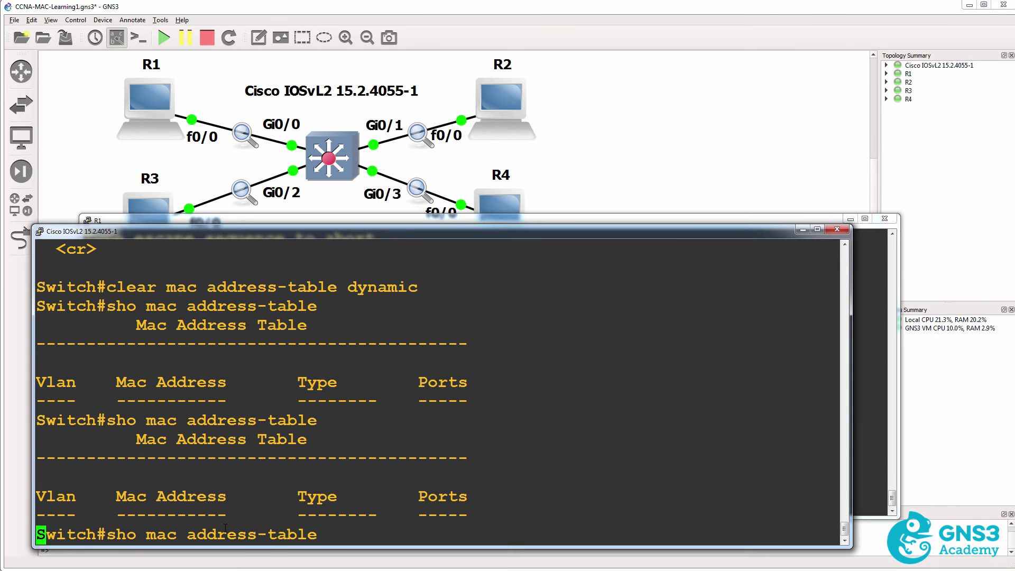
{"action": "key", "text": "Return"}
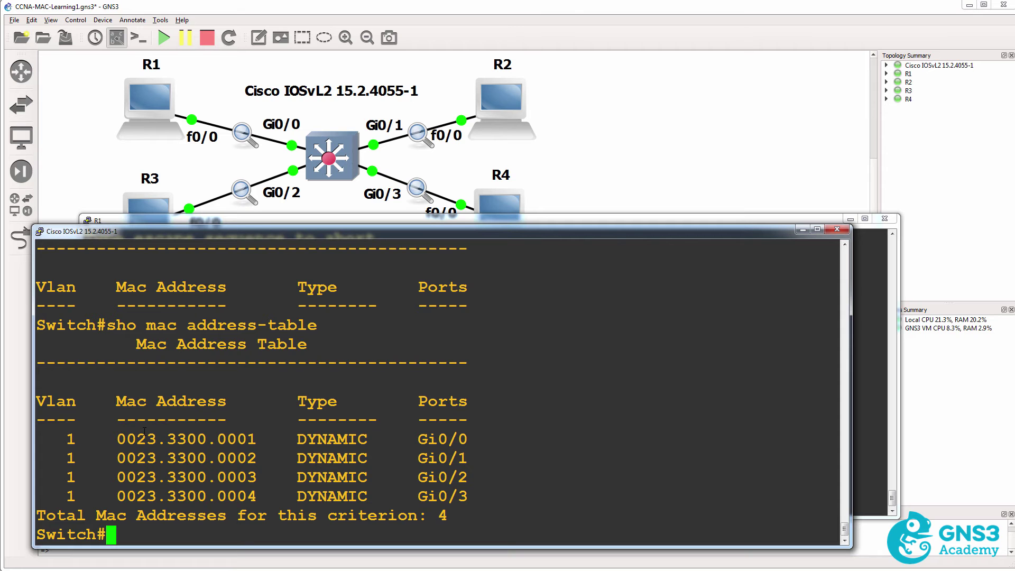
{"action": "type", "text": "clear mac address-table dynamic"}
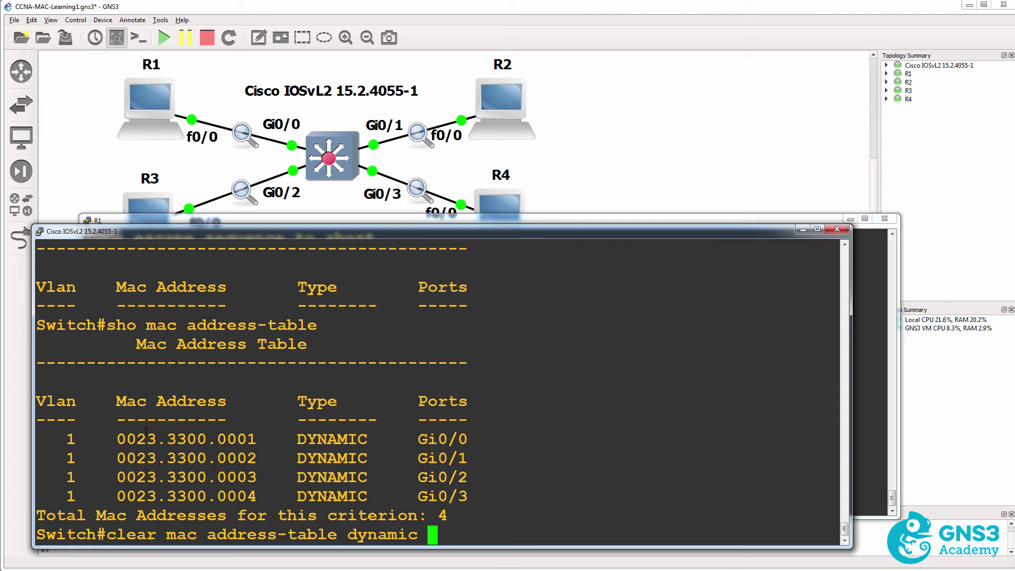
{"action": "key", "text": "Return"}
Step: Ping 10.1.1.2 from R1 and highlight the switch's three relearned entries on Gi0/0–Gi0/2
{"action": "left_click", "coordinate": [259, 215]}
{"action": "key", "text": "Up"}
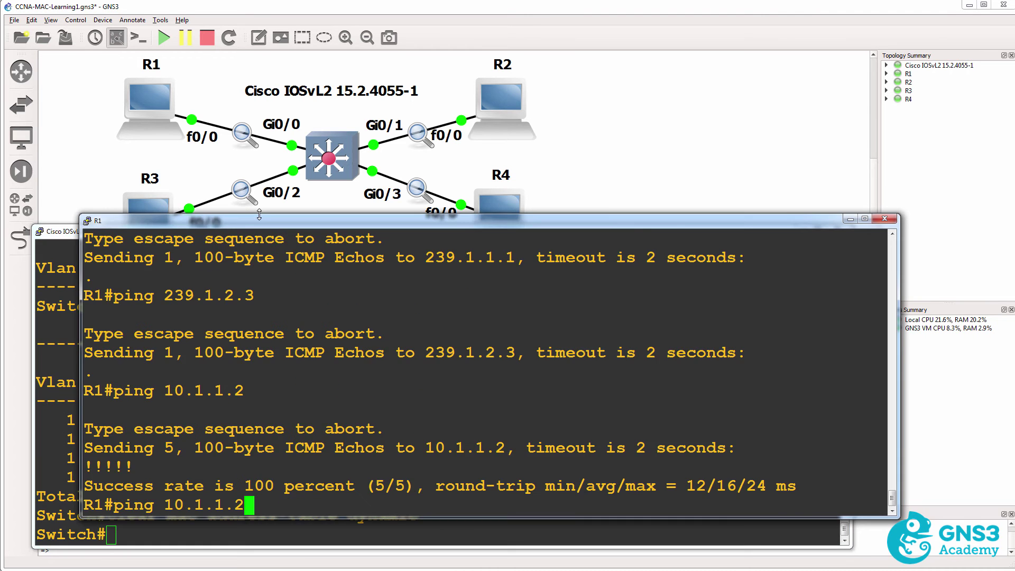
{"action": "key", "text": "Return"}
{"action": "left_click", "coordinate": [259, 523]}
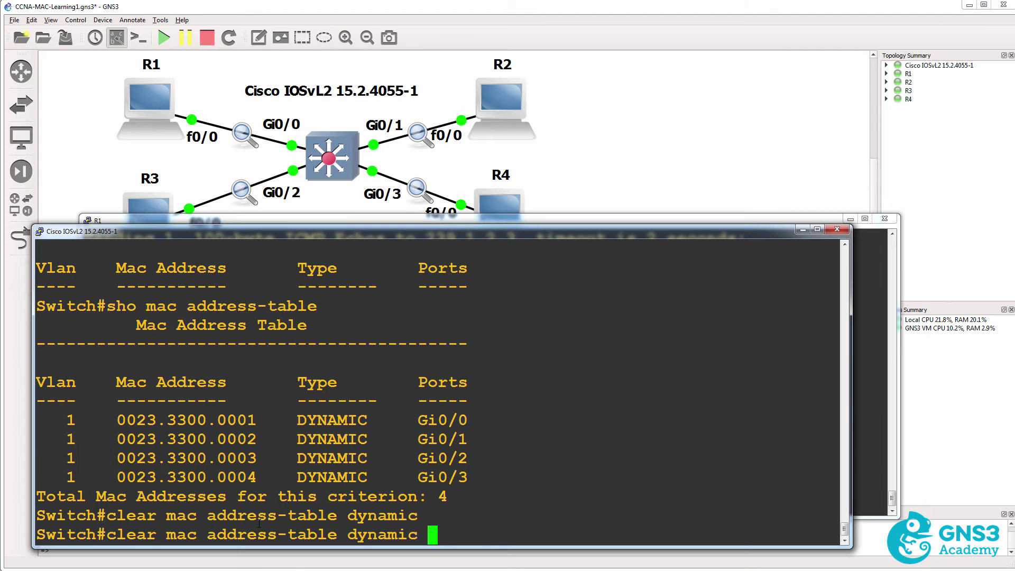
{"action": "key", "text": "Up"}
{"action": "key", "text": "Up"}
{"action": "key", "text": "Up"}
{"action": "key", "text": "Return"}
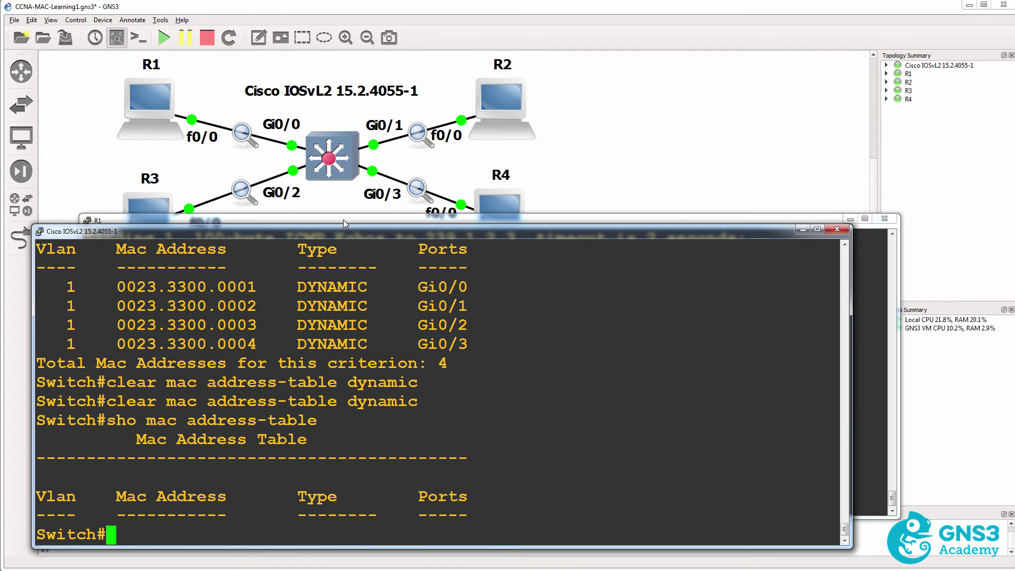
{"action": "left_click", "coordinate": [343, 220]}
{"action": "left_click", "coordinate": [108, 528]}
{"action": "key", "text": "Up"}
{"action": "key", "text": "Return"}
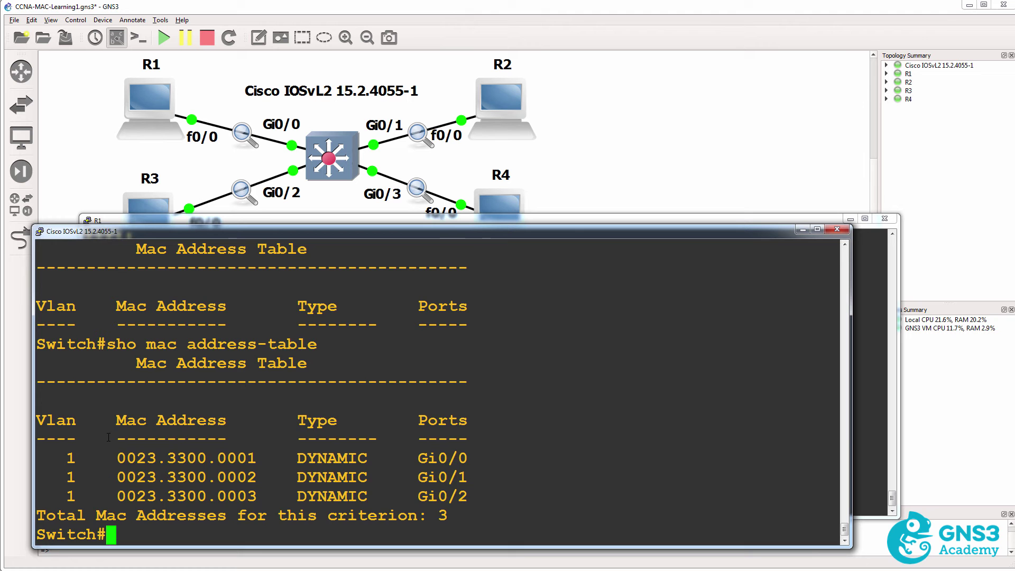
{"action": "left_click_drag", "start_coordinate": [108, 438], "coordinate": [607, 509]}
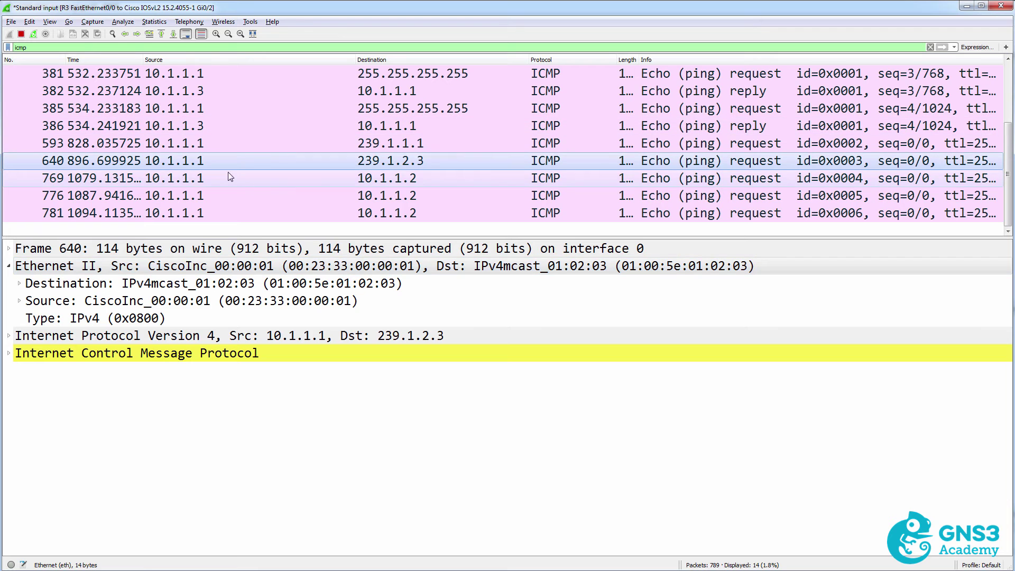
Step: Inspect the flooded 10.1.1.2 echo requests in R3's capture (769) and R4's (762, 773)
{"action": "left_click", "coordinate": [228, 178]}
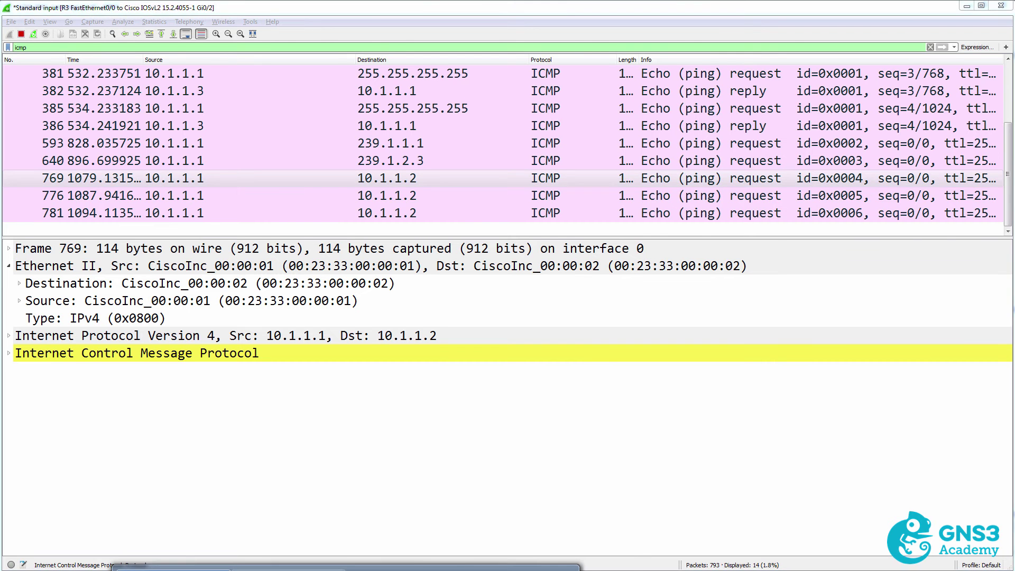
{"action": "left_click", "coordinate": [370, 476]}
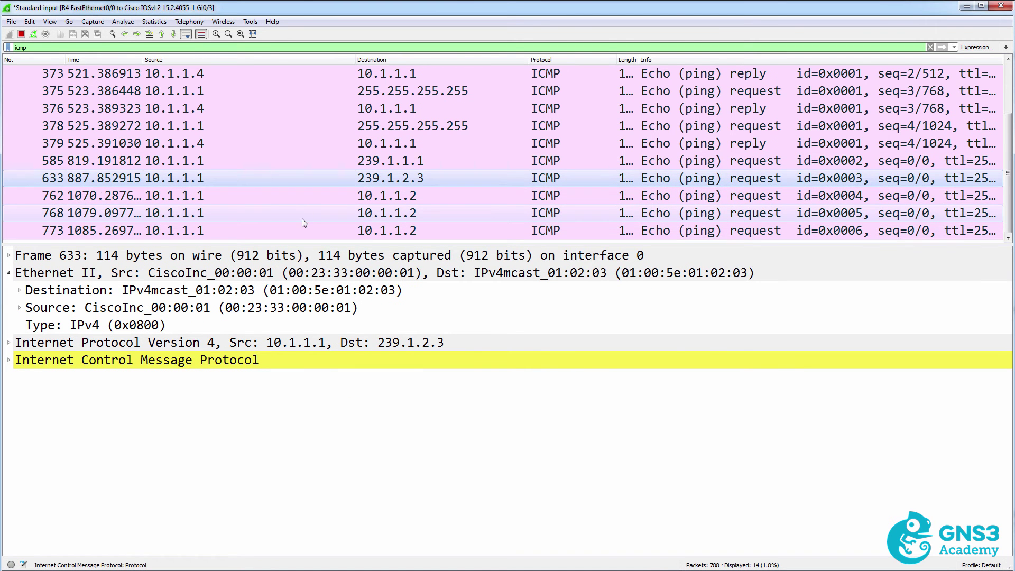
{"action": "left_click", "coordinate": [294, 211]}
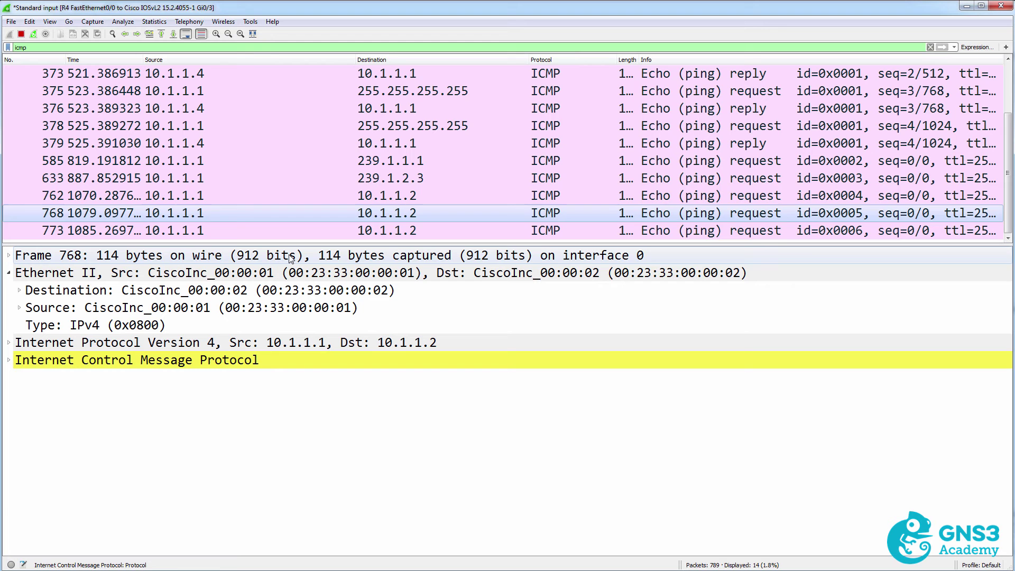
{"action": "key", "text": "Down"}
{"action": "key", "text": "Up"}
{"action": "key", "text": "Up"}
{"action": "key", "text": "Down"}
{"action": "key", "text": "Down"}
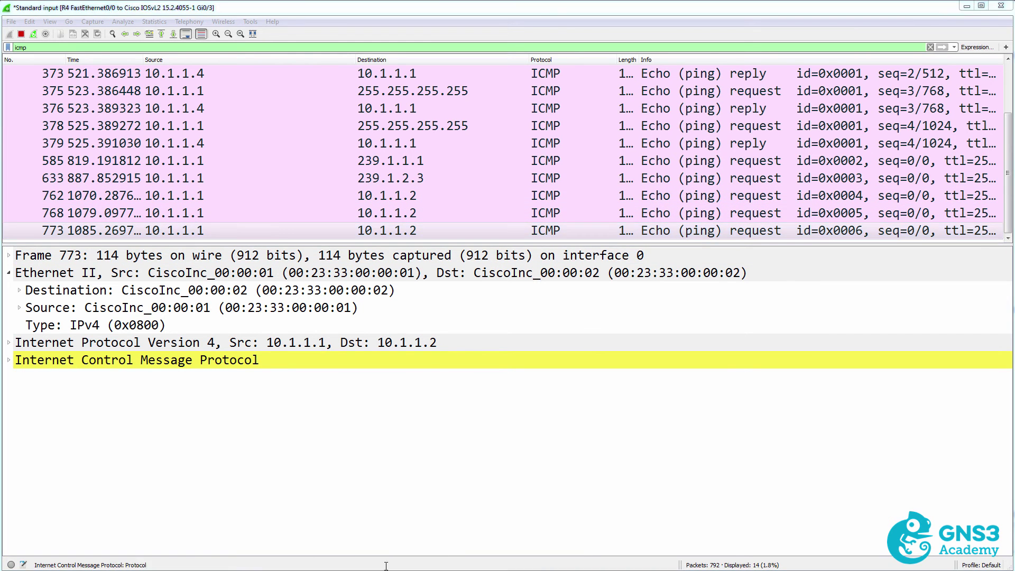
Step: In R2's capture, step between echo request 750 and its reply 751
{"action": "left_click", "coordinate": [370, 476]}
{"action": "left_click", "coordinate": [371, 124]}
{"action": "key", "text": "Up"}
{"action": "key", "text": "Down"}
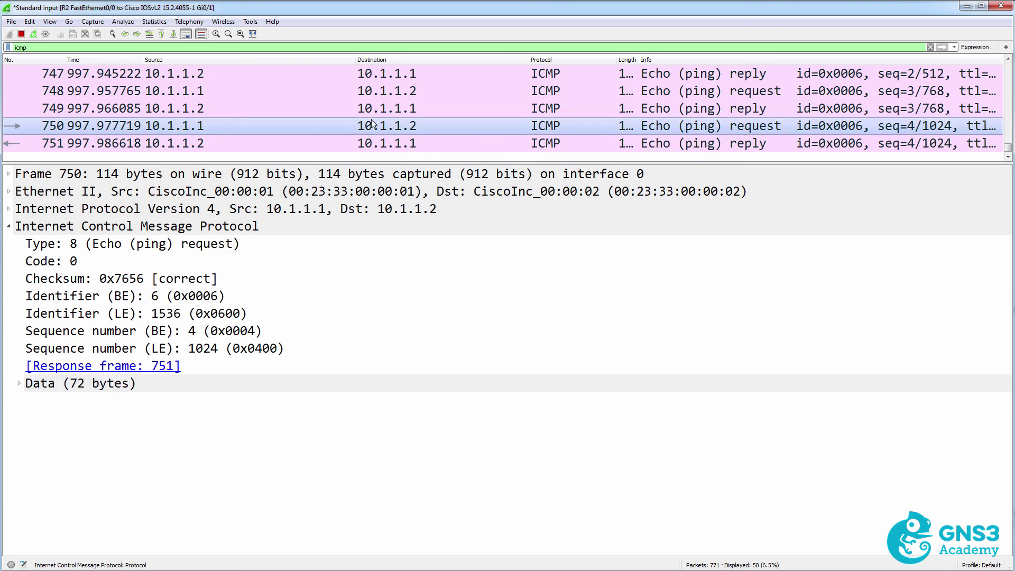
{"action": "key", "text": "Down"}
{"action": "key", "text": "Up"}
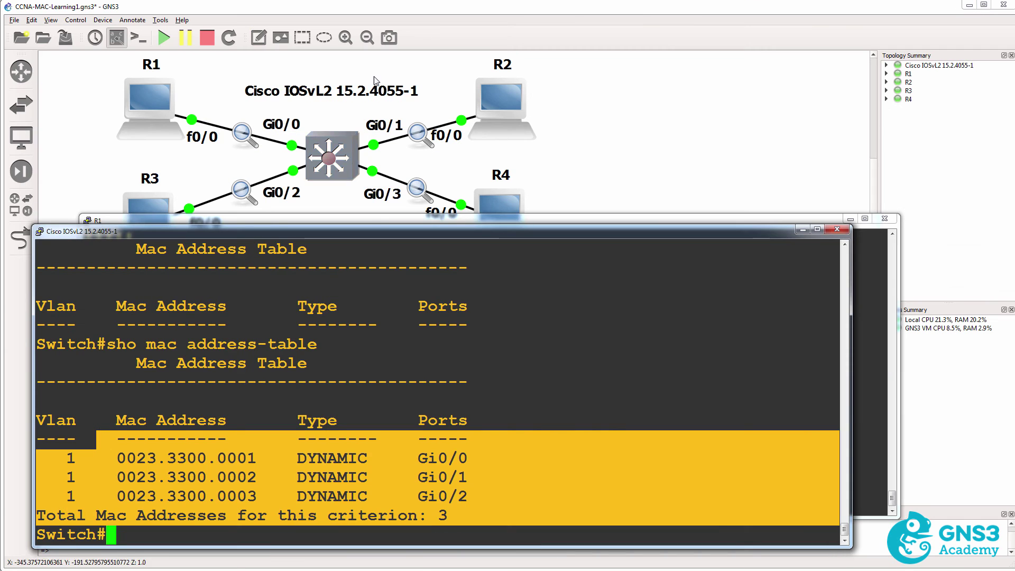
Step: Check that frame 458 is unicast to CiscoInc_00:00:02, then minimize the capture window
{"action": "left_click", "coordinate": [436, 20]}
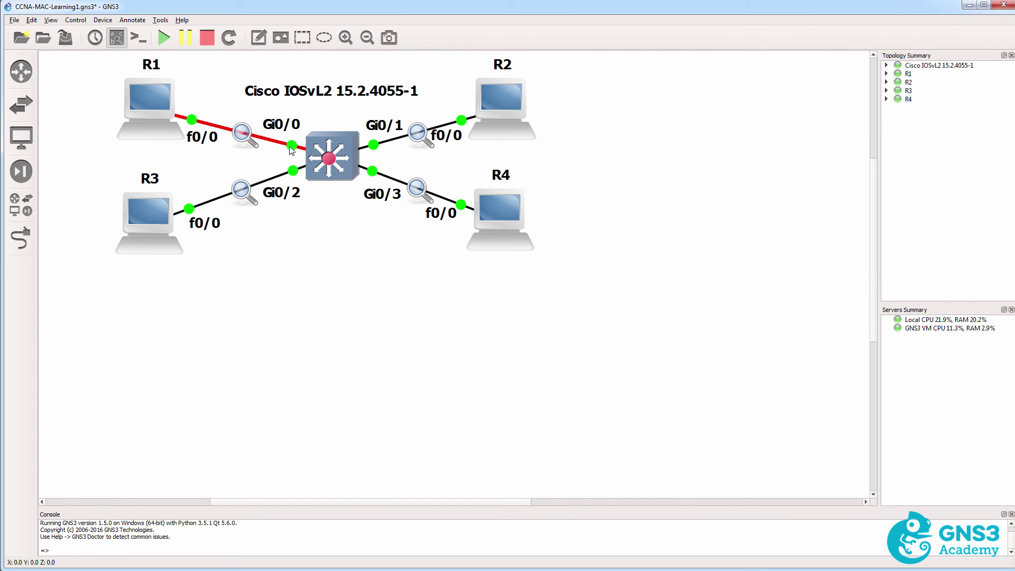
{"action": "mouse_move", "coordinate": [319, 149]}
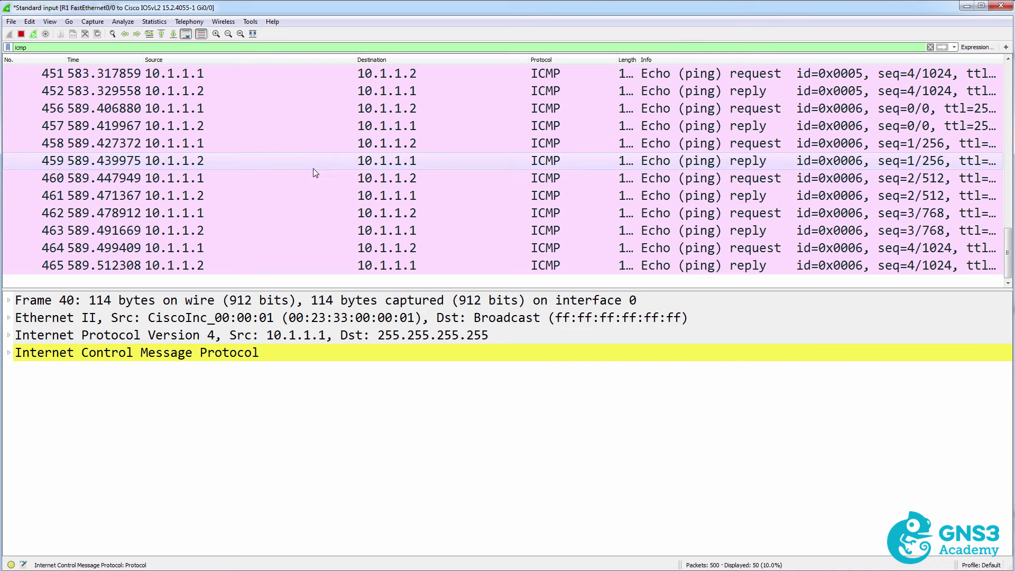
{"action": "left_click", "coordinate": [280, 163]}
{"action": "left_click", "coordinate": [275, 144]}
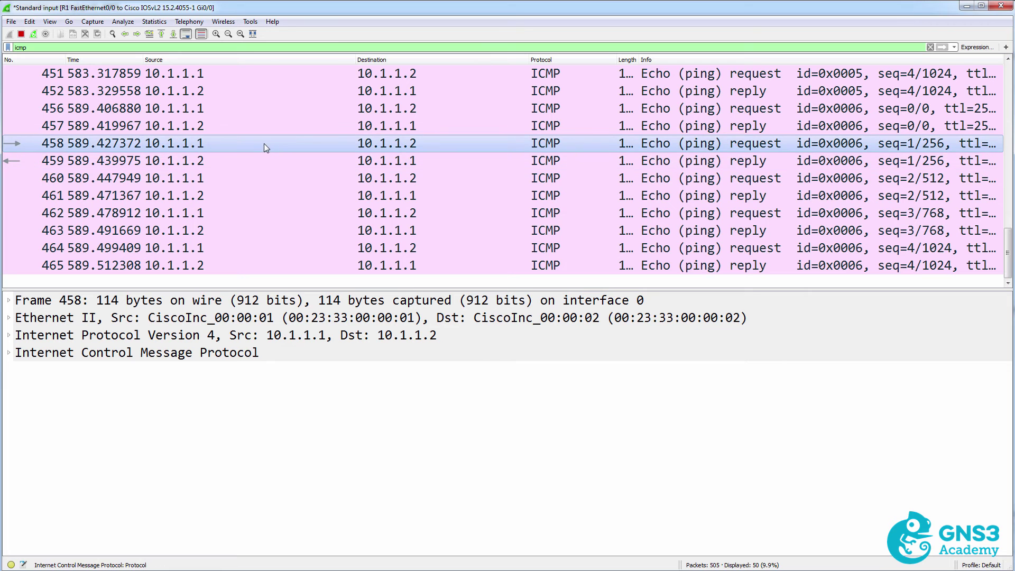
{"action": "left_click", "coordinate": [369, 319]}
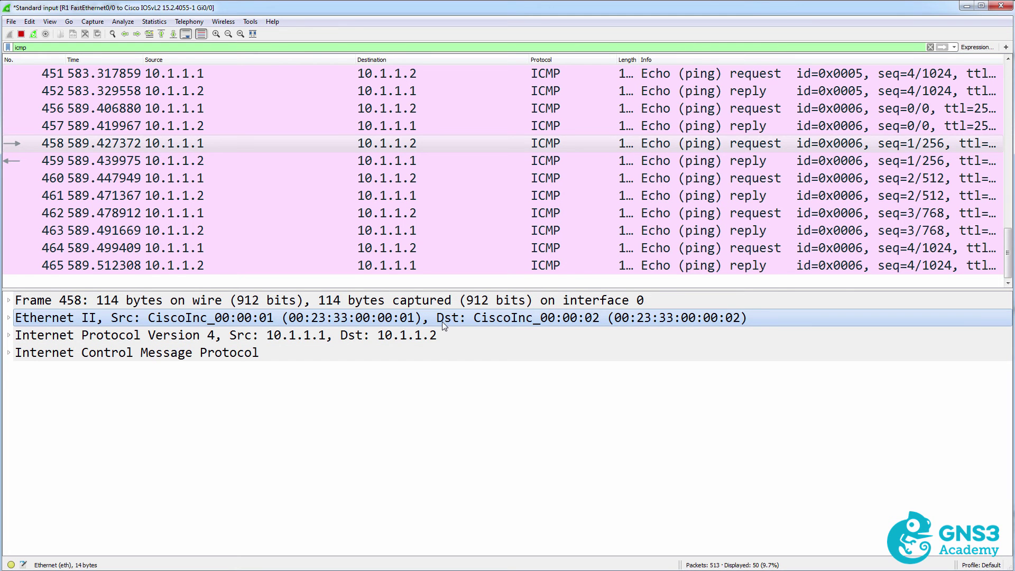
{"action": "left_click", "coordinate": [966, 6]}
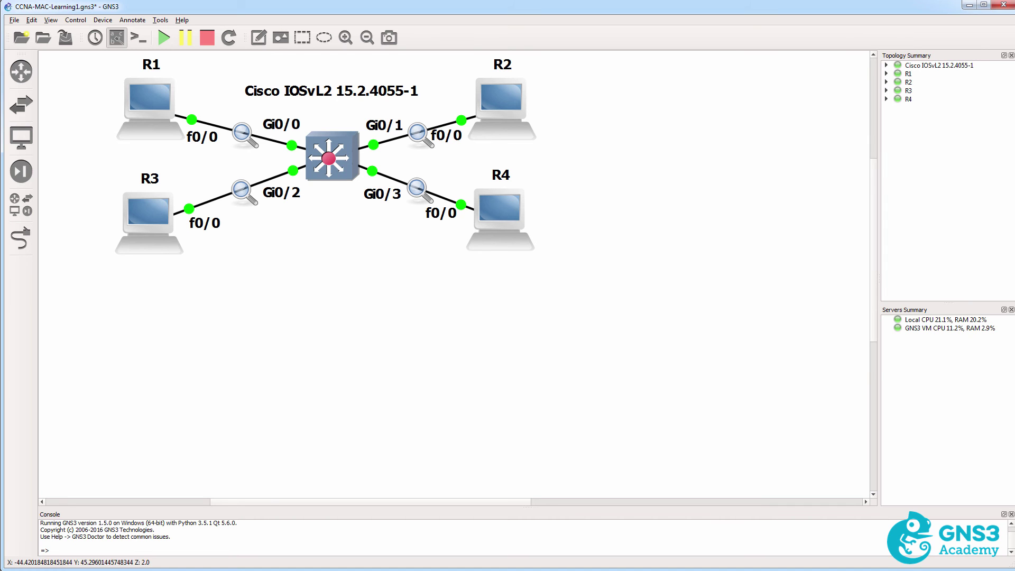
Step: Clear the switch's dynamic MAC address table and send R1's ping to multicast 239.1.2.3
{"action": "key", "text": "alt+Tab"}
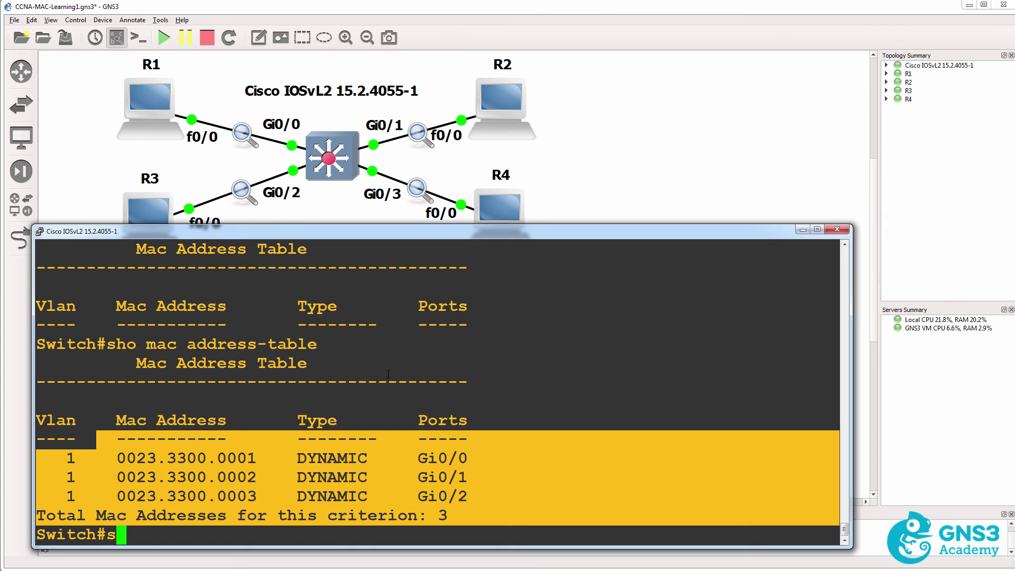
{"action": "key", "text": "Up"}
{"action": "key", "text": "Up"}
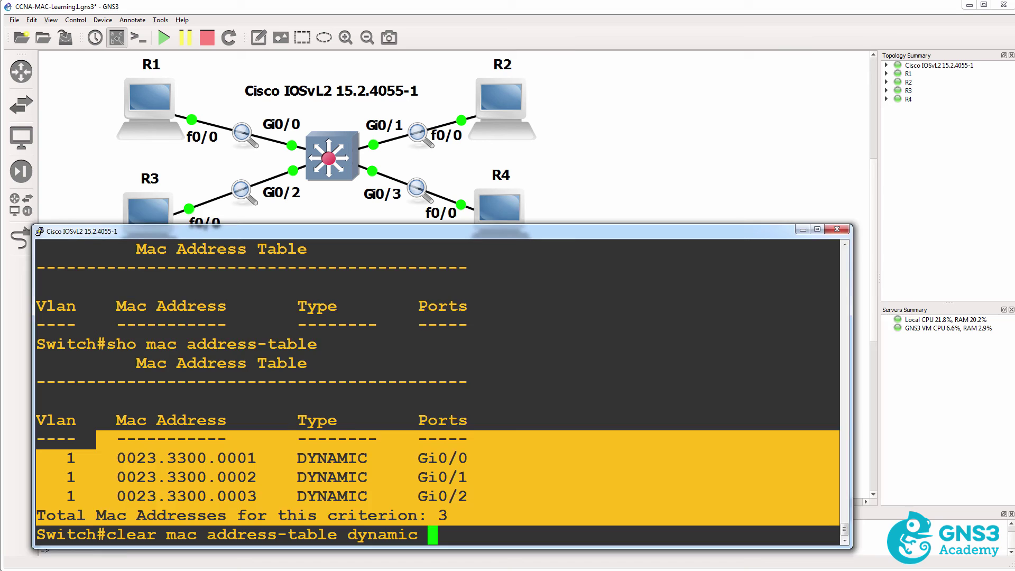
{"action": "key", "text": "alt+Tab"}
{"action": "key", "text": "Up"}
{"action": "key", "text": "BackSpace"}
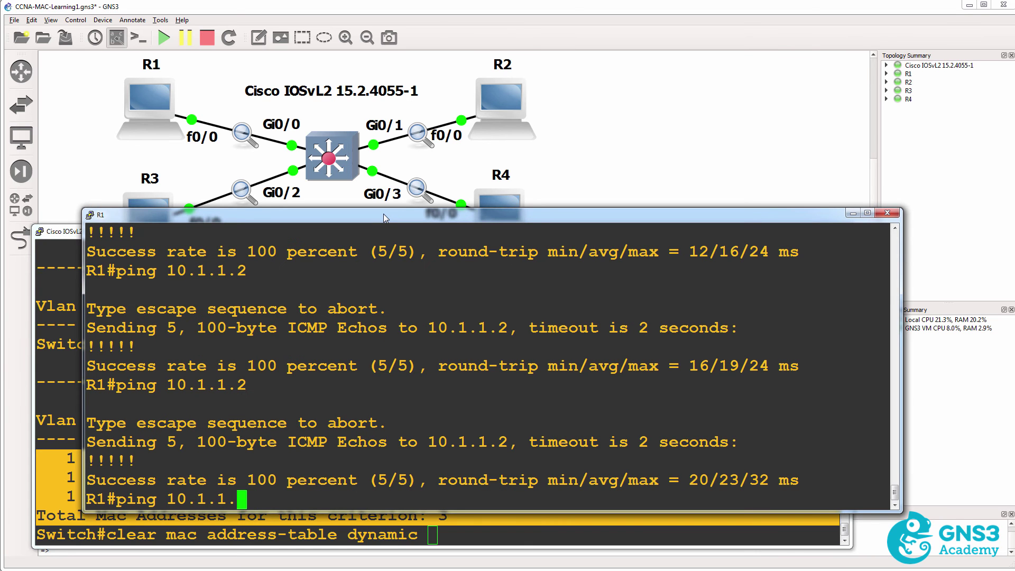
{"action": "type", "text": "3"}
{"action": "left_click", "coordinate": [278, 535]}
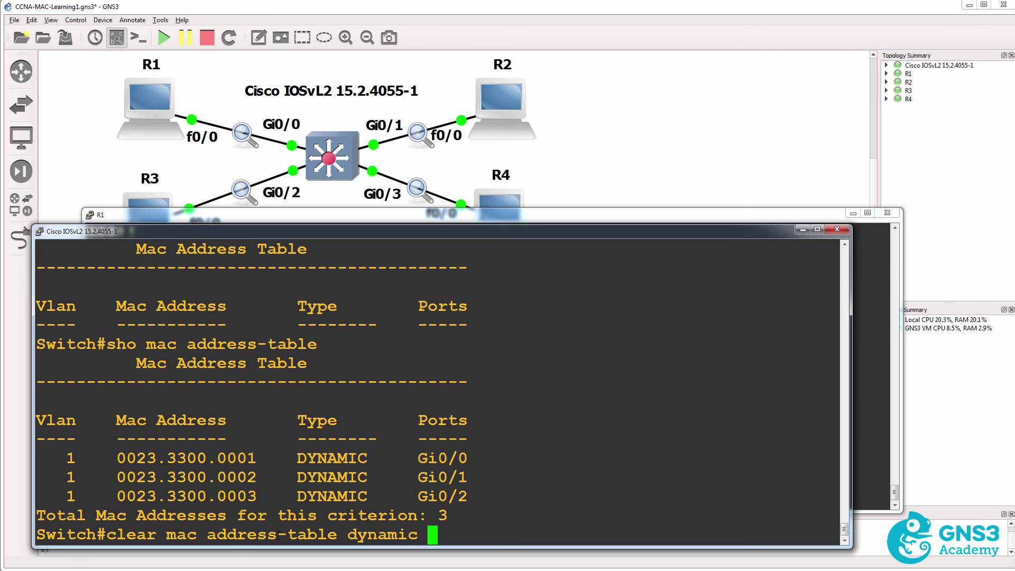
{"action": "key", "text": "Return"}
{"action": "left_click", "coordinate": [364, 213]}
{"action": "key", "text": "Return"}
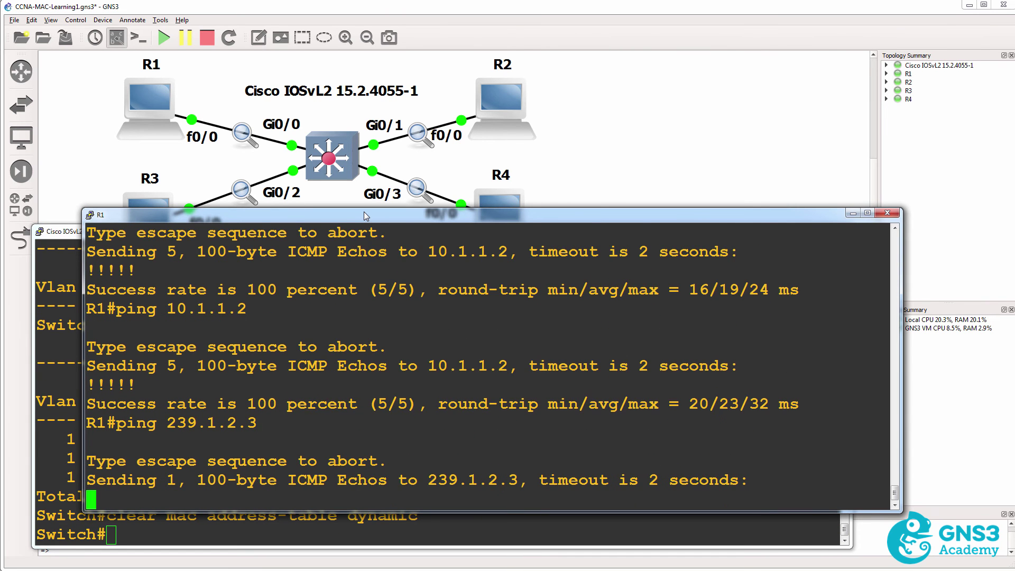
Step: Clear the switch's MAC table again, then ping 10.1.1.2 from R1
{"action": "key", "text": "Up"}
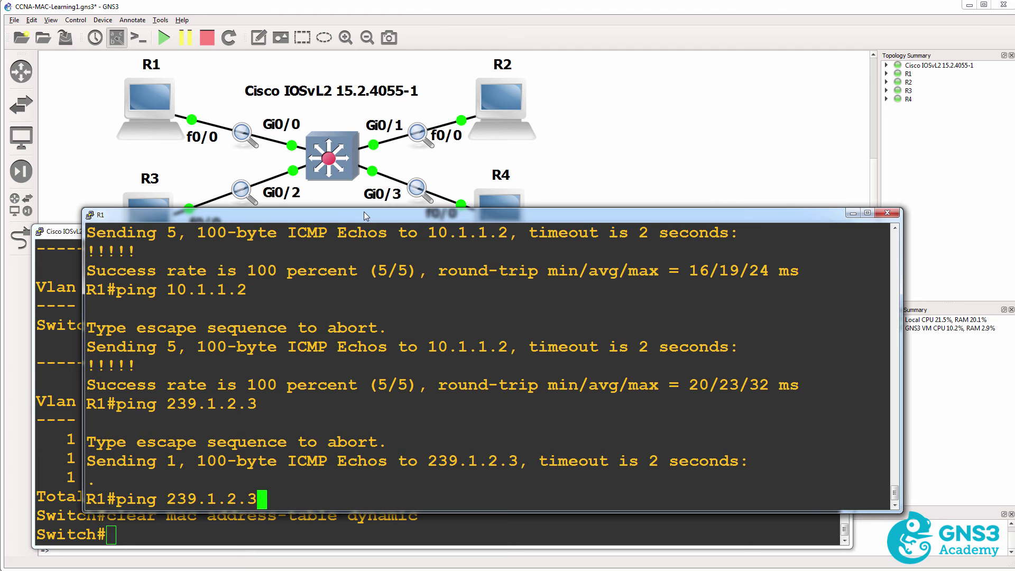
{"action": "key", "text": "Up"}
{"action": "left_click", "coordinate": [321, 524]}
{"action": "key", "text": "Up"}
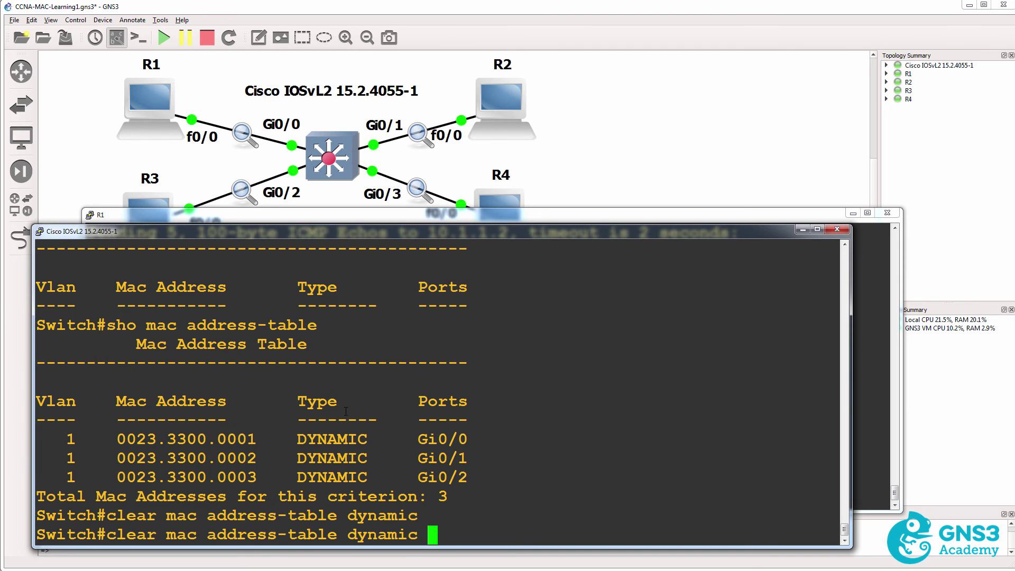
{"action": "key", "text": "Return"}
{"action": "left_click", "coordinate": [394, 216]}
{"action": "key", "text": "Down"}
{"action": "key", "text": "Up"}
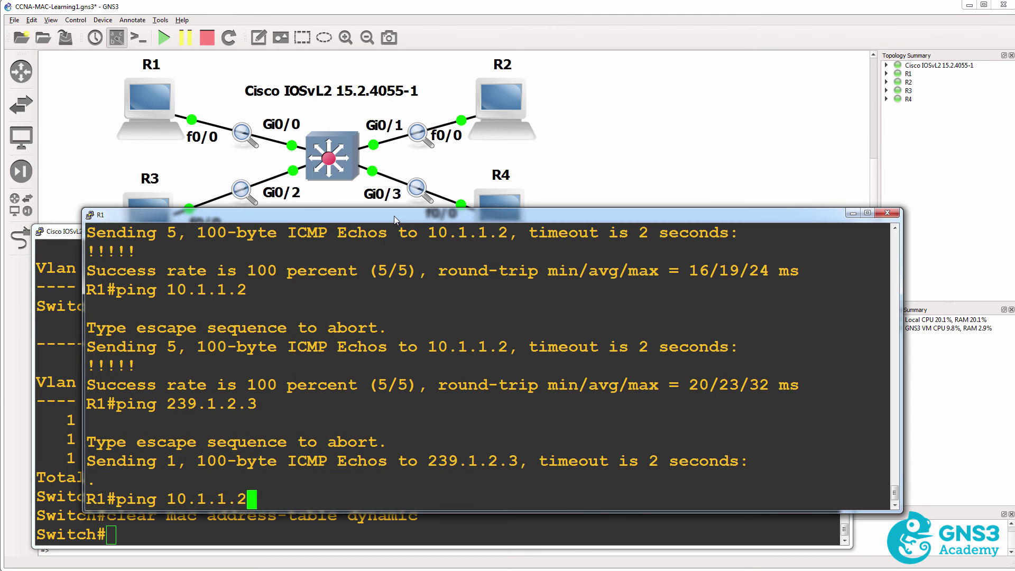
{"action": "key", "text": "Return"}
{"action": "key", "text": "Up"}
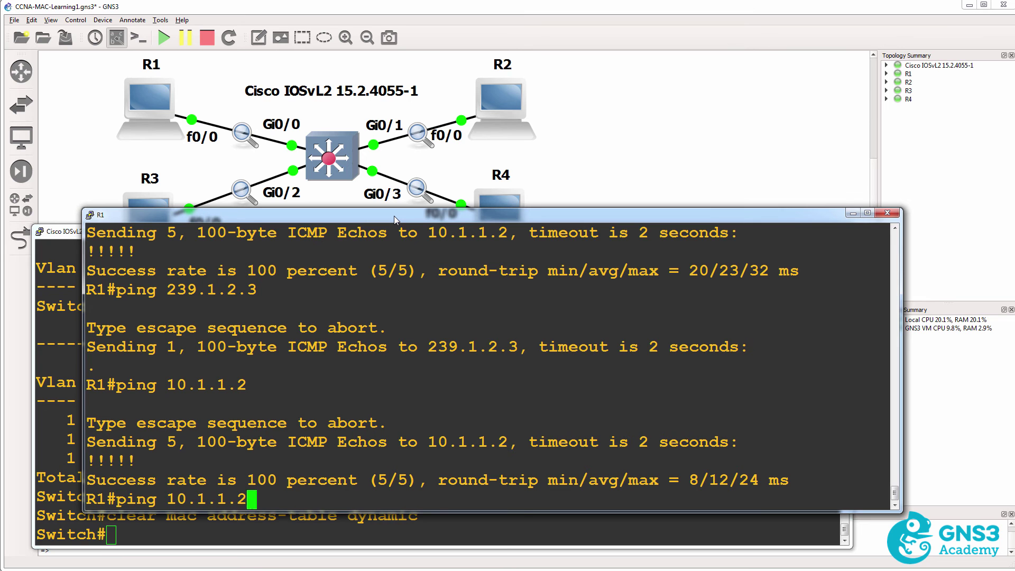
Step: Clear the MAC table once more and ping 10.1.1.3 from R1
{"action": "left_click", "coordinate": [307, 537]}
{"action": "key", "text": "Up"}
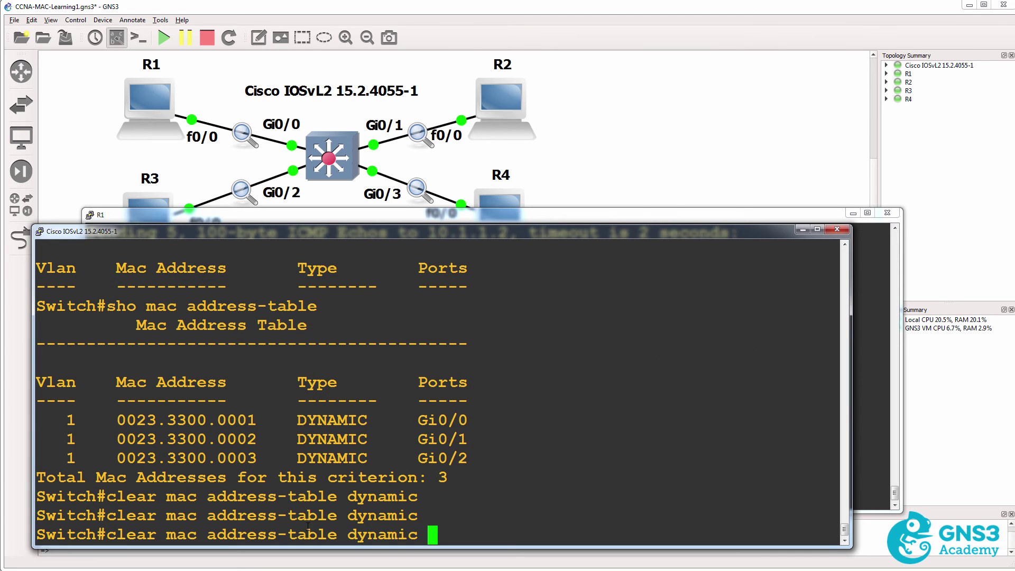
{"action": "key", "text": "ctrl+a"}
{"action": "key", "text": "Return"}
{"action": "key", "text": "alt+Tab"}
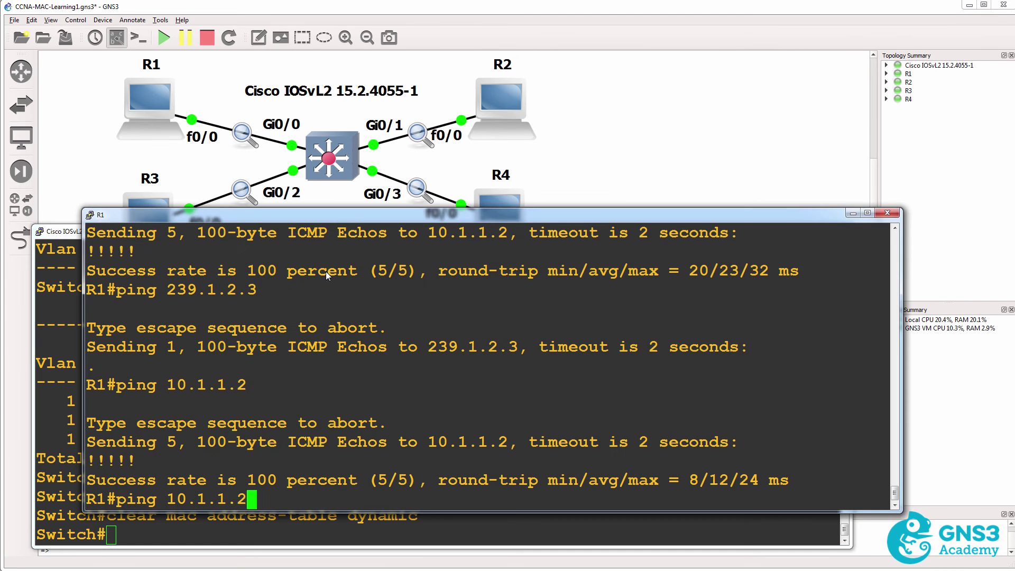
{"action": "key", "text": "BackSpace"}
{"action": "type", "text": "3"}
{"action": "key", "text": "Return"}
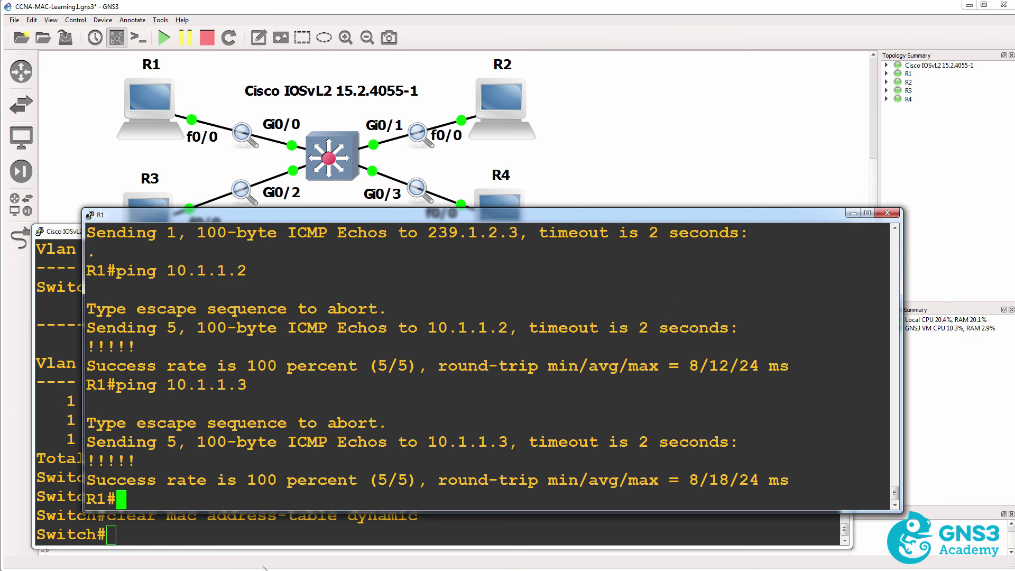
Step: Repeat the MAC table clear and R1's ping to 10.1.1.3 two more times
{"action": "key", "text": "alt+Tab"}
{"action": "key", "text": "Up"}
{"action": "key", "text": "Return"}
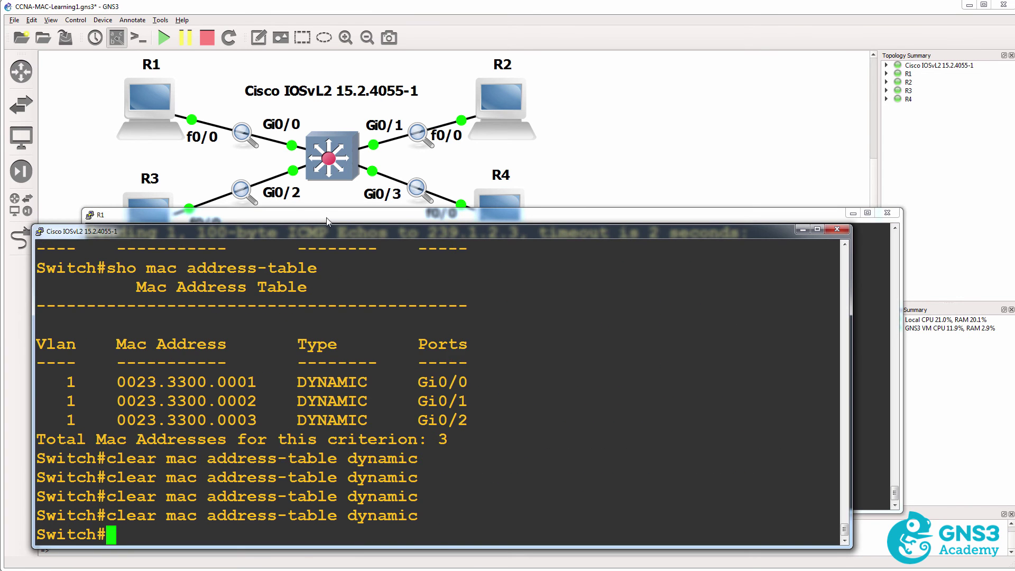
{"action": "left_click", "coordinate": [325, 214]}
{"action": "key", "text": "Up"}
{"action": "key", "text": "Return"}
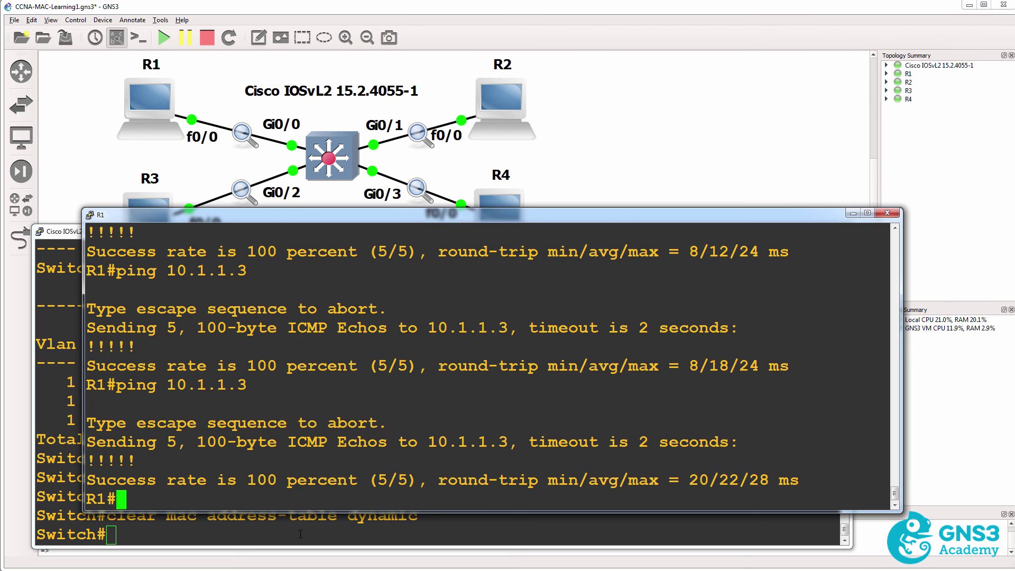
{"action": "left_click", "coordinate": [301, 534]}
{"action": "key", "text": "Up"}
{"action": "key", "text": "Return"}
{"action": "left_click", "coordinate": [310, 217]}
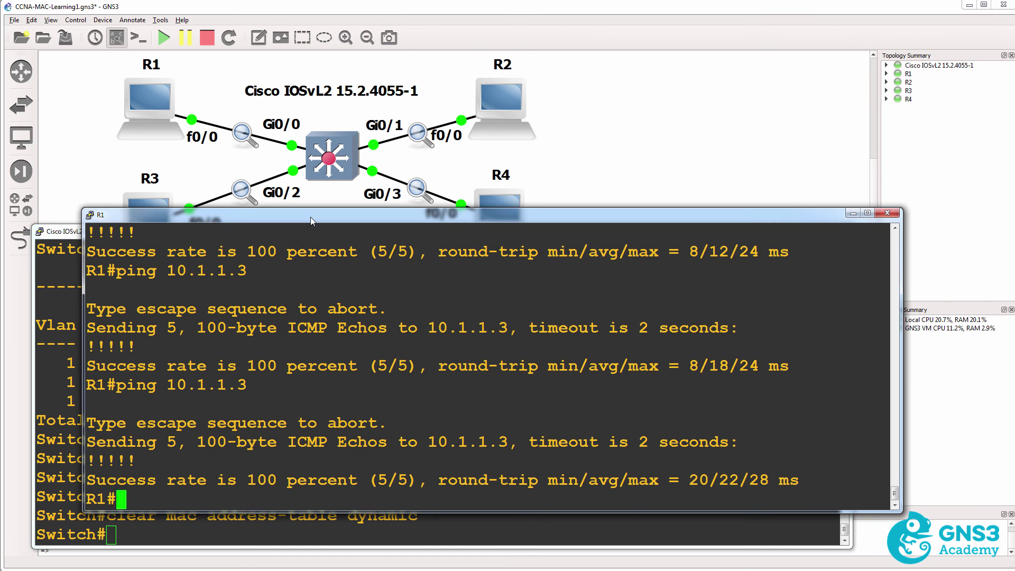
{"action": "key", "text": "Up"}
{"action": "key", "text": "Return"}
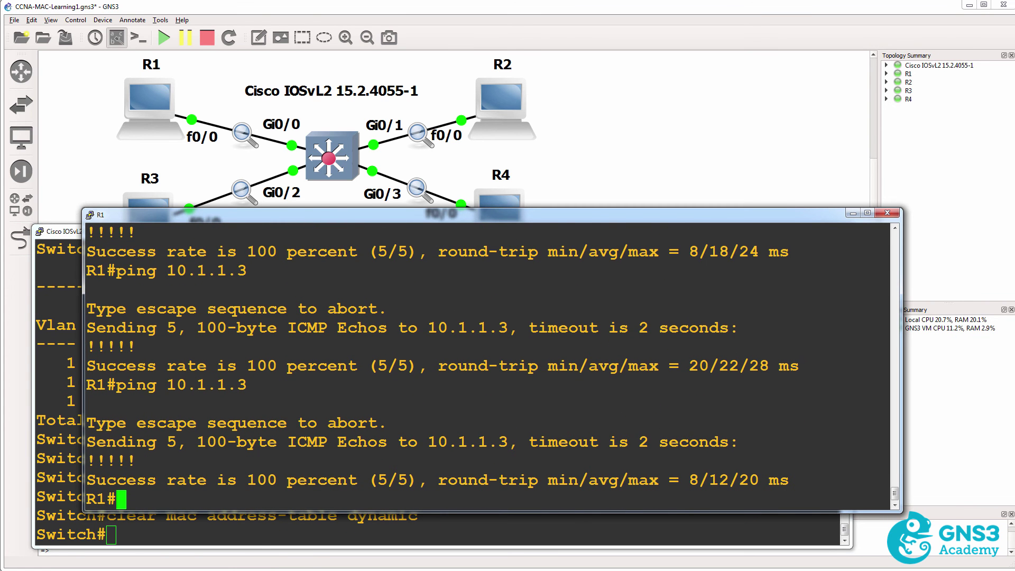
{"action": "key", "text": "alt+Tab"}
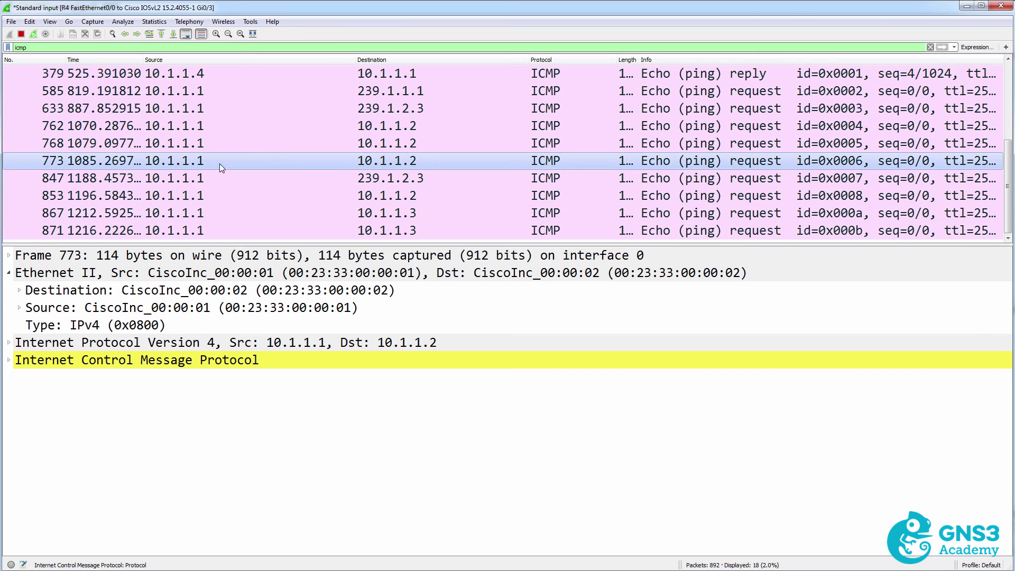
Step: In the R4 link capture, compare the flooded echo requests to 10.1.1.3 in frames 867 and 871
{"action": "left_click", "coordinate": [208, 195]}
{"action": "left_click", "coordinate": [211, 217]}
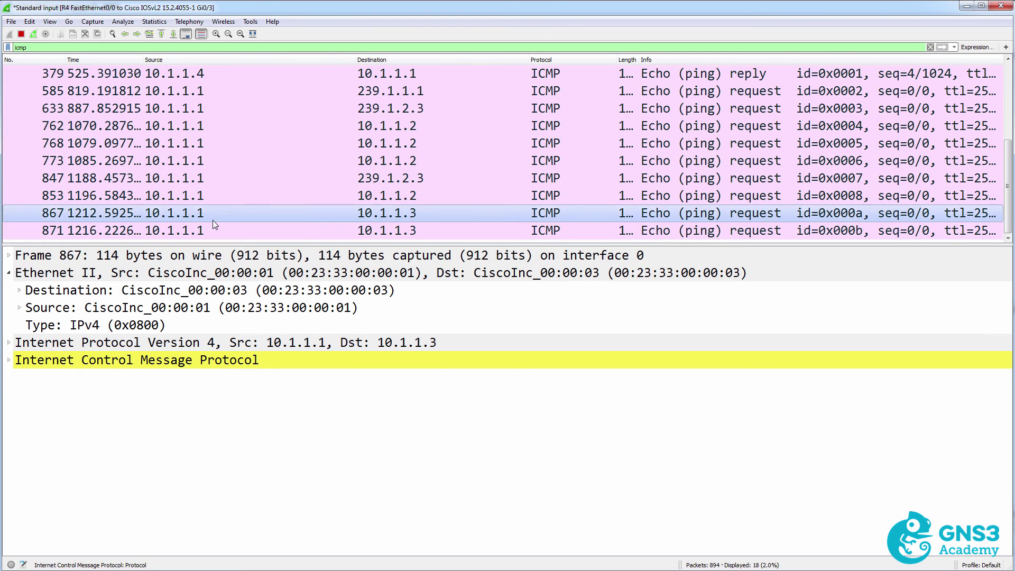
{"action": "key", "text": "Down"}
{"action": "key", "text": "Up"}
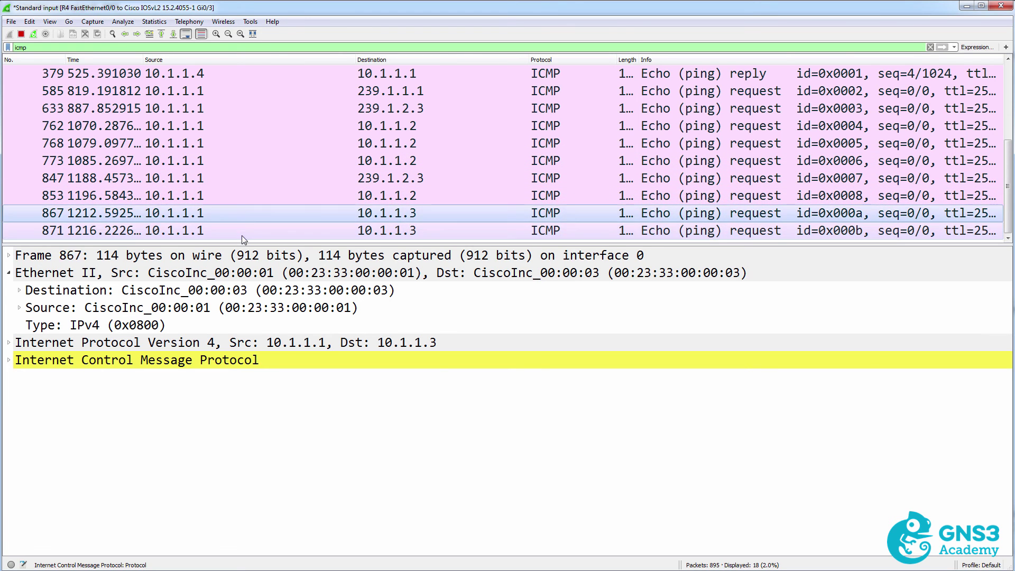
{"action": "key", "text": "Down"}
{"action": "key", "text": "Up"}
{"action": "key", "text": "Down"}
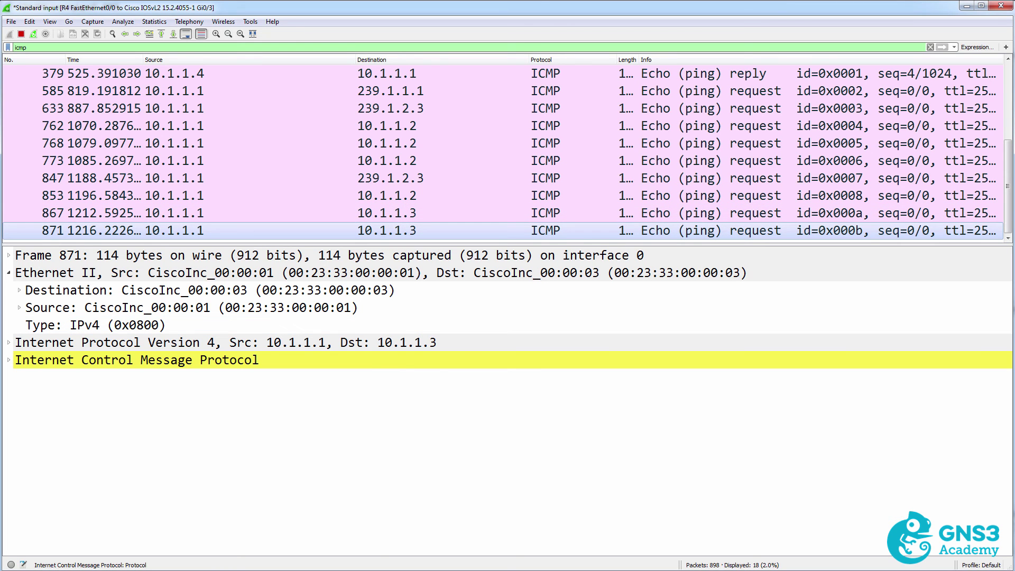
{"action": "key", "text": "Up"}
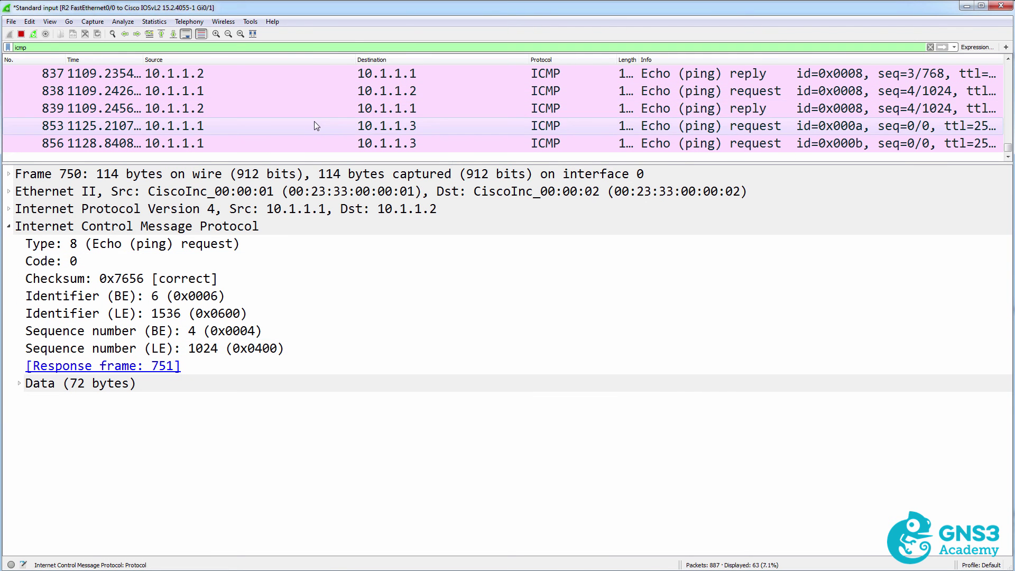
Step: Compare R2's unanswered requests in frames 853 and 856, then minimize both Wireshark windows
{"action": "left_click", "coordinate": [316, 125]}
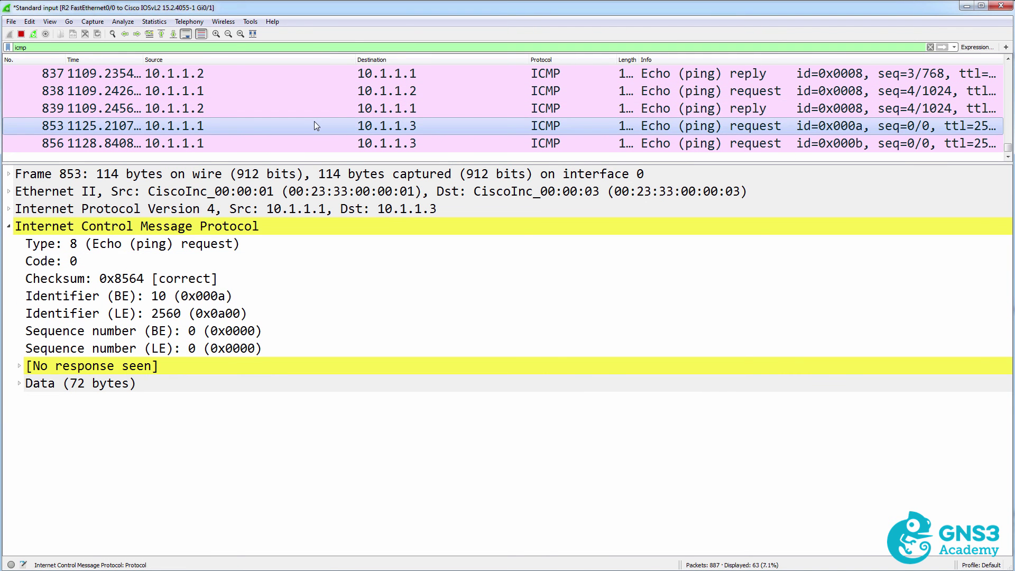
{"action": "key", "text": "Down"}
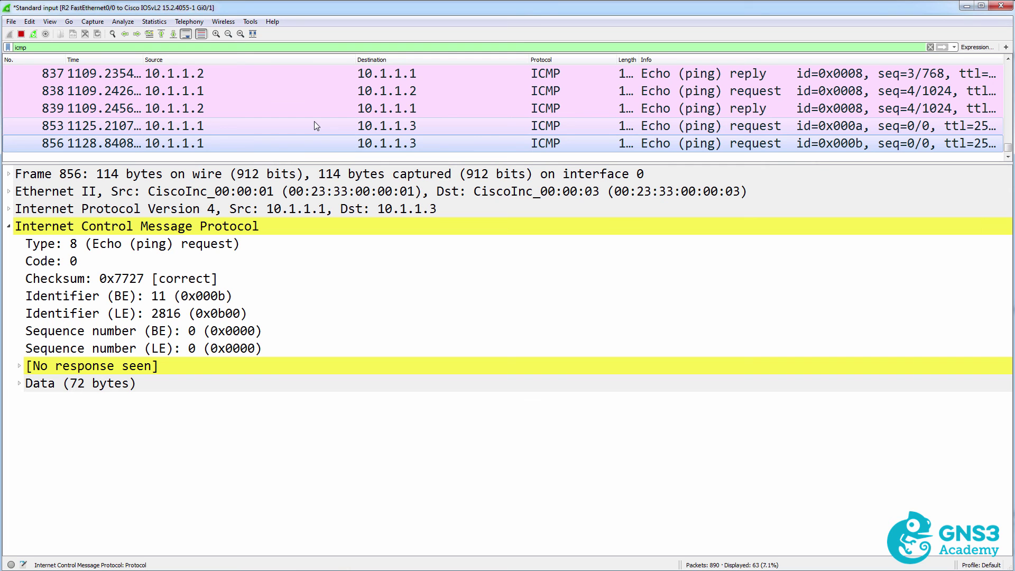
{"action": "key", "text": "Up"}
{"action": "key", "text": "Down"}
{"action": "key", "text": "Up"}
{"action": "left_click", "coordinate": [965, 7]}
{"action": "left_click", "coordinate": [965, 7]}
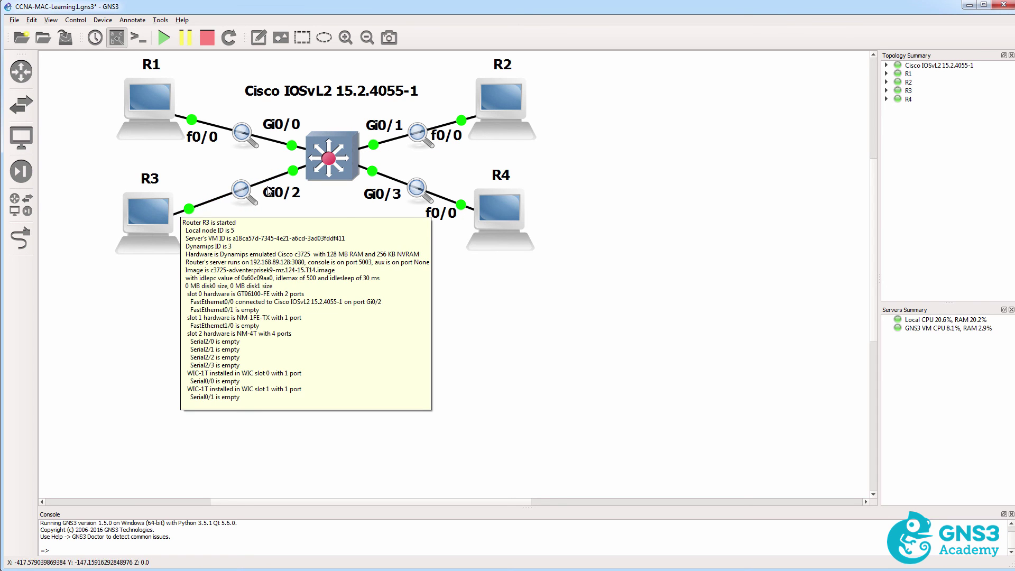
{"action": "mouse_move", "coordinate": [316, 165]}
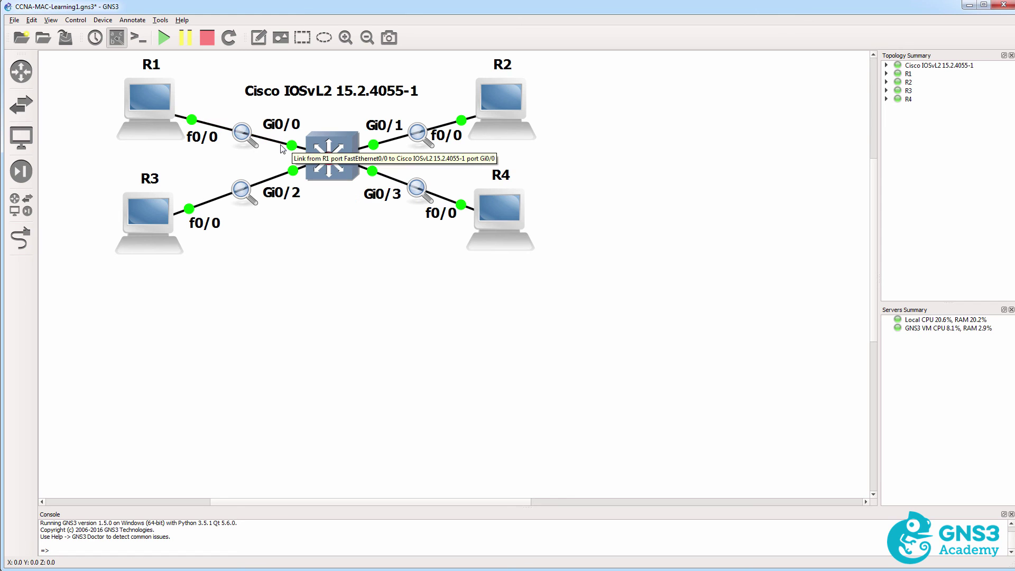